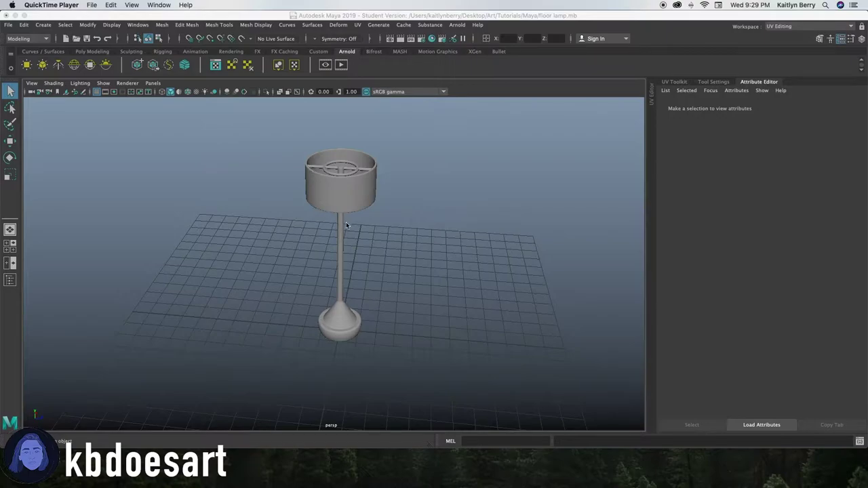
Save the lamp as floor lamp.mb, start a new empty scene and maximize the front view
{"action": "left_click_drag", "start_coordinate": [346, 224], "coordinate": [387, 252], "text": "alt"}
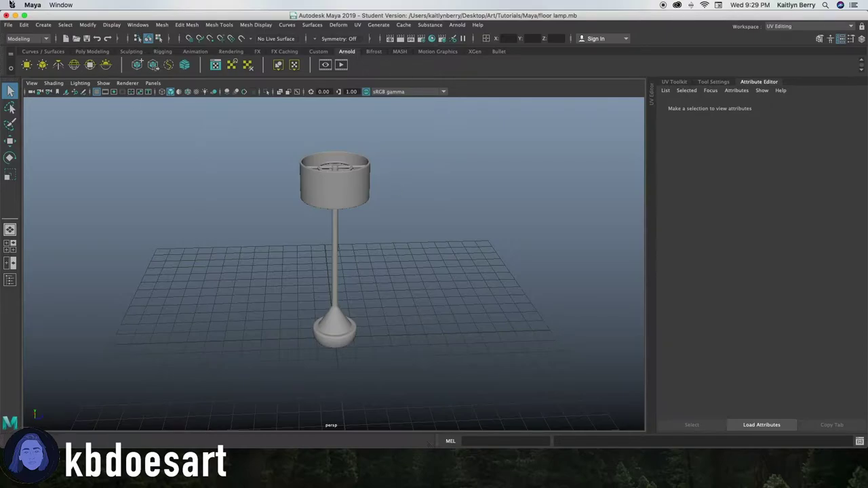
{"action": "left_click", "coordinate": [8, 25]}
{"action": "left_click", "coordinate": [26, 41]}
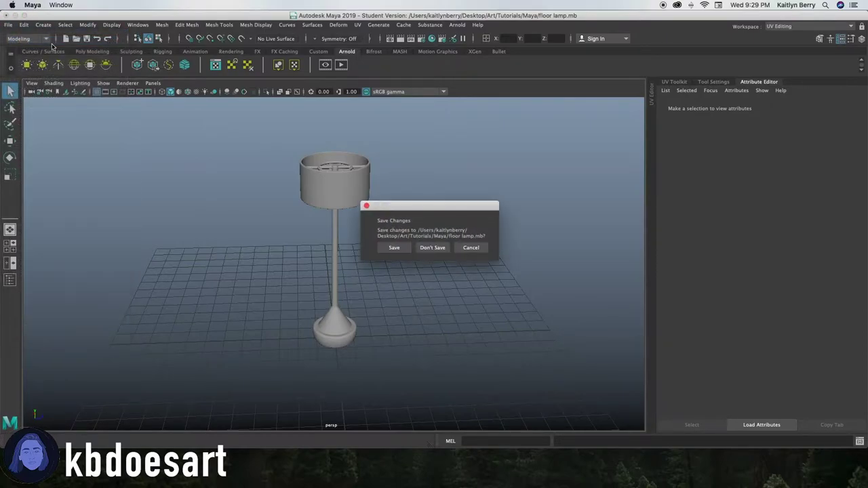
{"action": "left_click", "coordinate": [398, 247]}
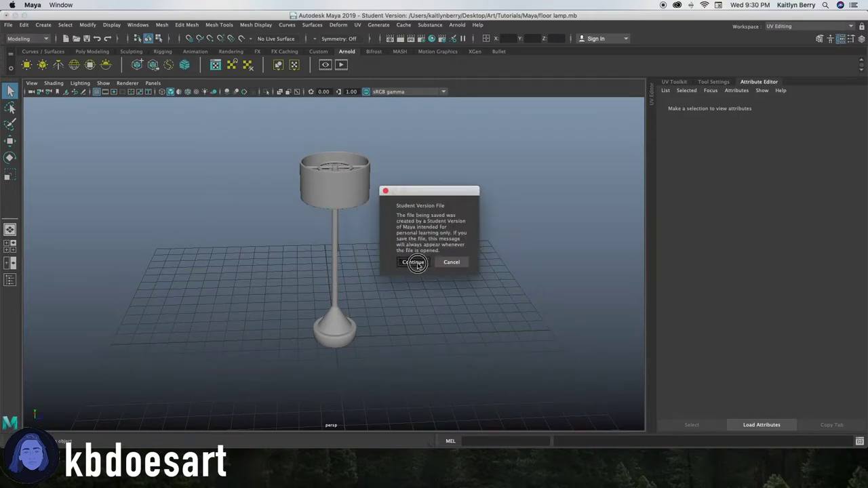
{"action": "left_click", "coordinate": [414, 264]}
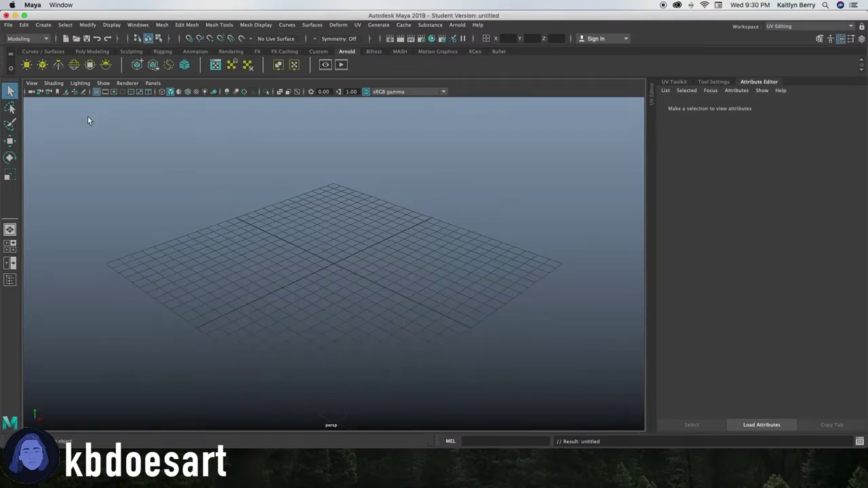
{"action": "key", "text": "space"}
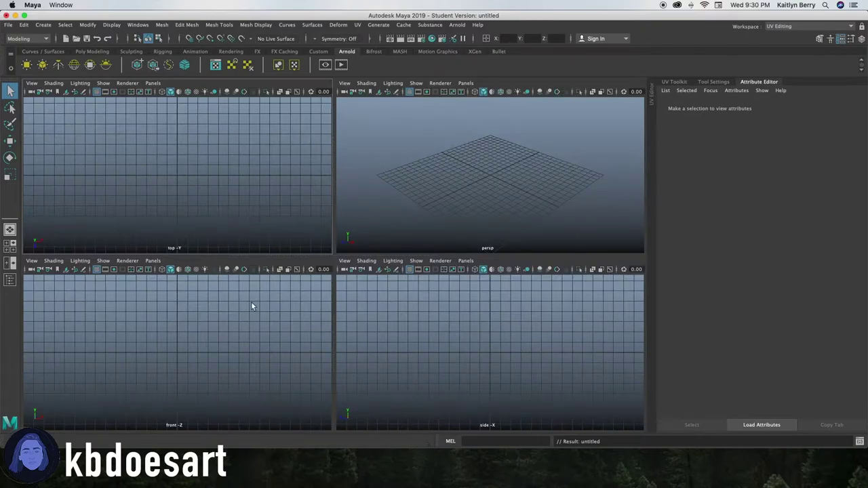
{"action": "key", "text": "space"}
Import floor lamp.jpg from Desktop/Art/Tutorials/Maya/Refs as the front view's image plane
{"action": "left_click", "coordinate": [32, 84]}
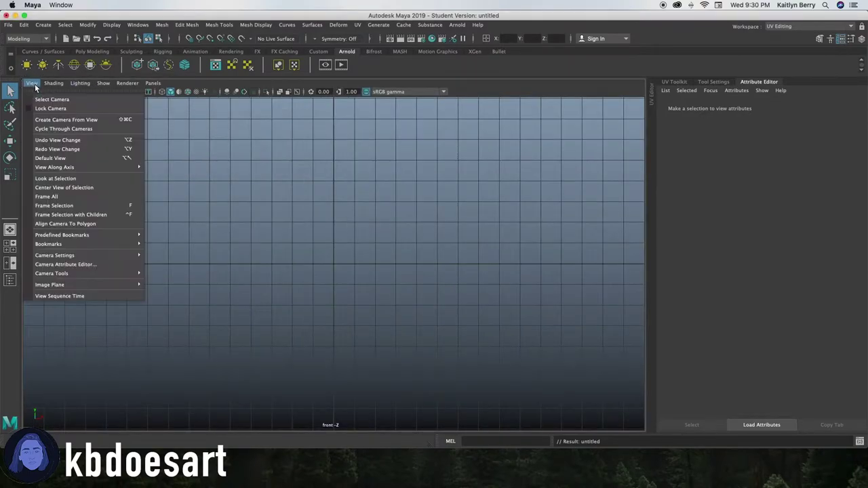
{"action": "left_click", "coordinate": [175, 296]}
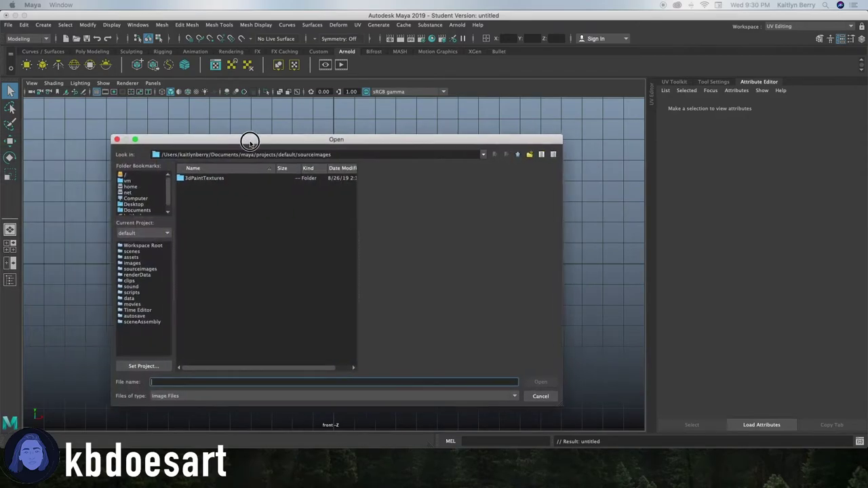
{"action": "left_click", "coordinate": [102, 202]}
{"action": "double_click", "coordinate": [167, 175]}
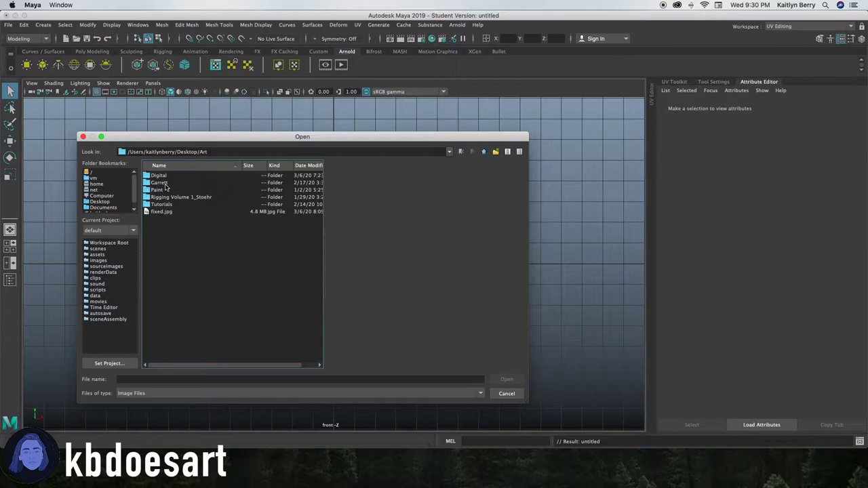
{"action": "double_click", "coordinate": [166, 205]}
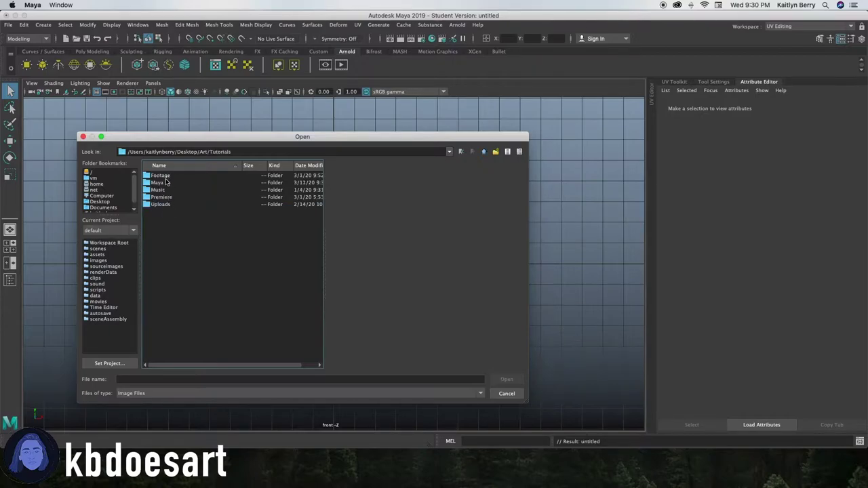
{"action": "double_click", "coordinate": [164, 182]}
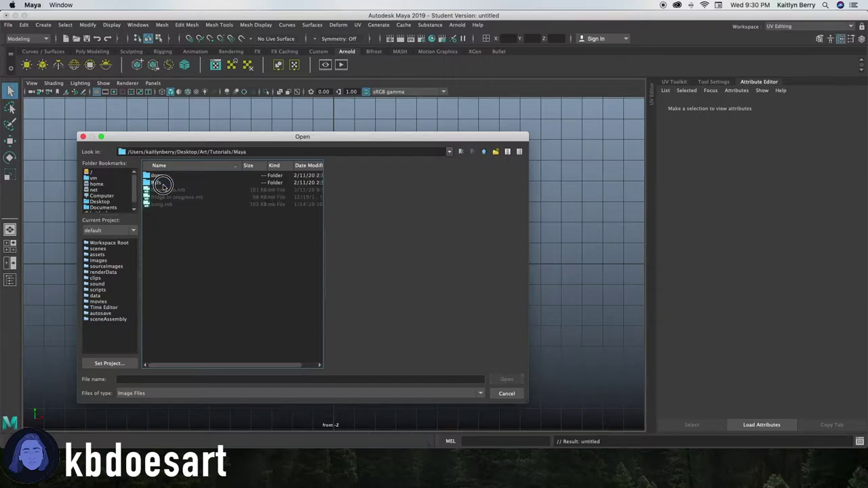
{"action": "double_click", "coordinate": [163, 183]}
{"action": "left_click", "coordinate": [164, 183]}
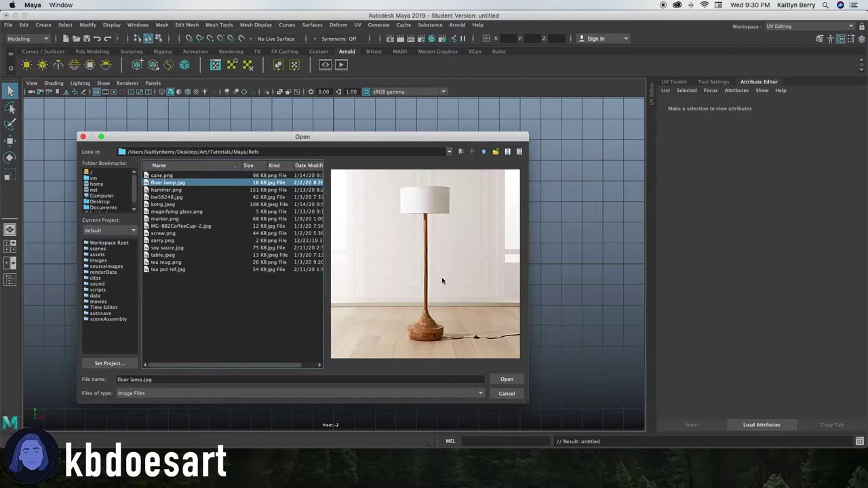
{"action": "left_click", "coordinate": [512, 381]}
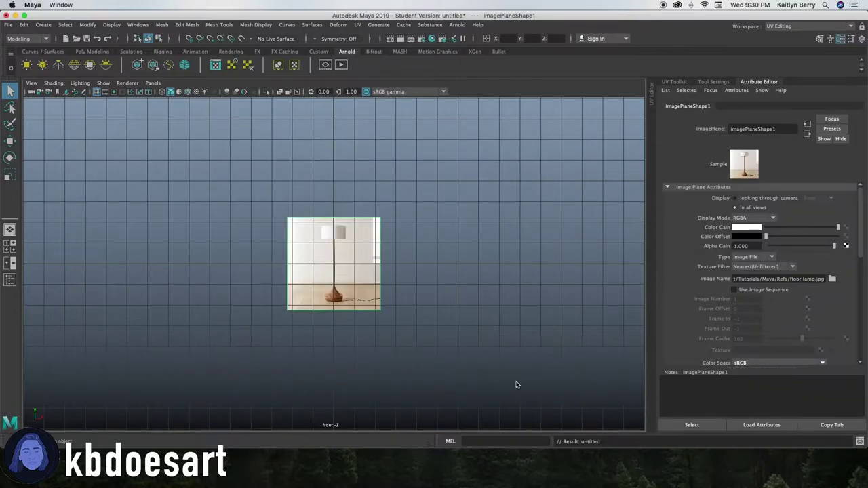
Raise the image plane and set it to display only when looking through the front camera
{"action": "left_click", "coordinate": [366, 270]}
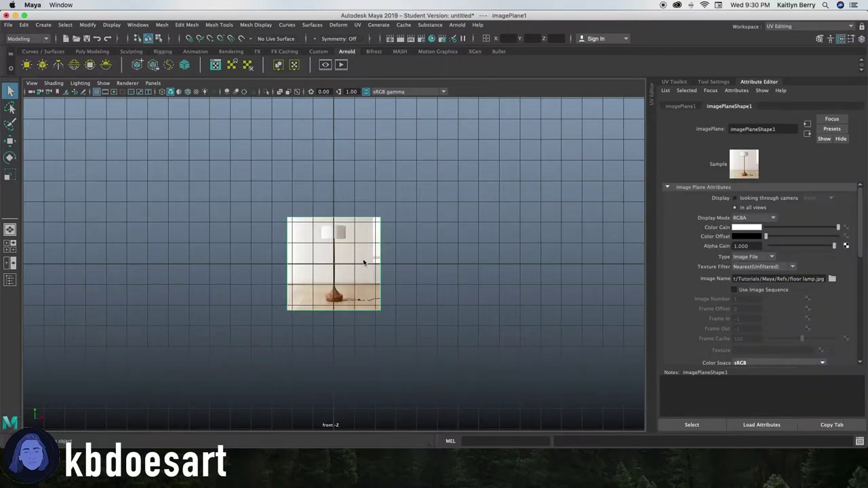
{"action": "key", "text": "w"}
{"action": "left_click_drag", "start_coordinate": [339, 222], "coordinate": [331, 184]}
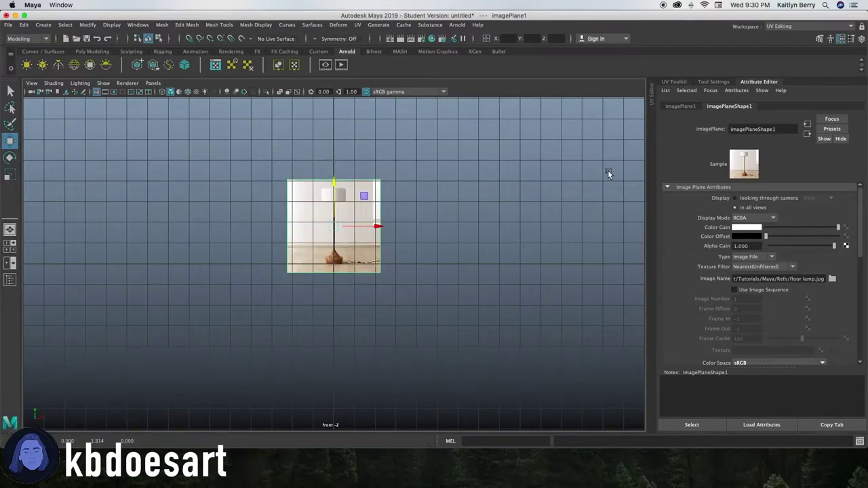
{"action": "left_click", "coordinate": [737, 198]}
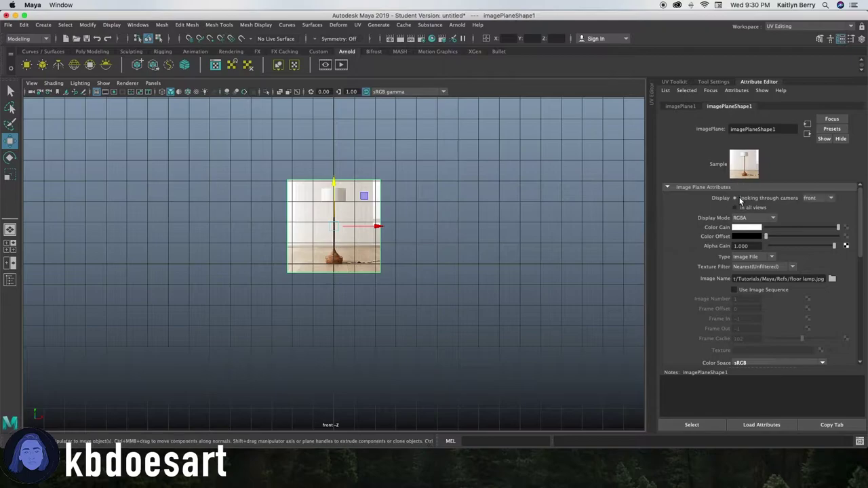
Scale the reference image up and raise it so the lamp pole aligns with the grid's centre axis
{"action": "key", "text": "r"}
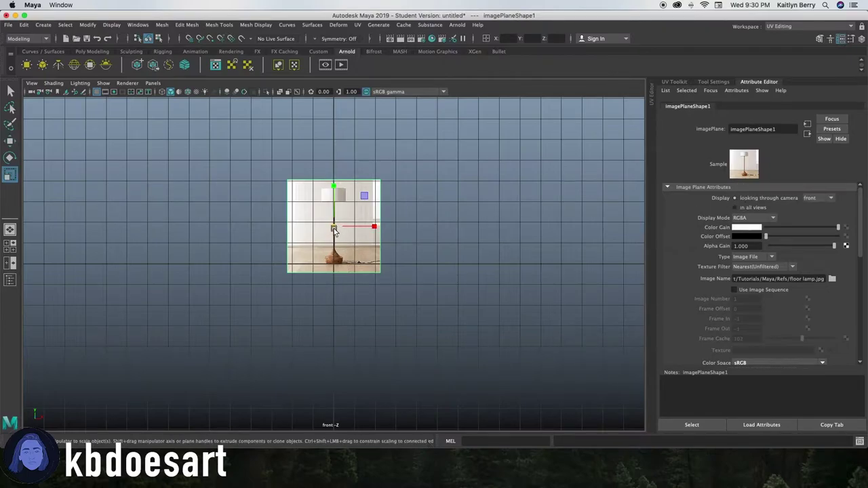
{"action": "left_click_drag", "start_coordinate": [334, 227], "coordinate": [515, 153]}
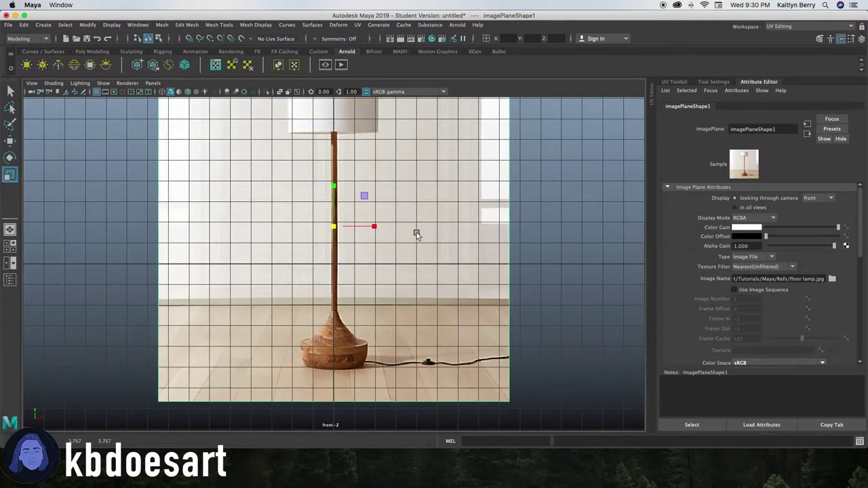
{"action": "middle_click_drag", "start_coordinate": [412, 251], "coordinate": [364, 265]}
{"action": "key", "text": "w"}
{"action": "middle_click_drag", "start_coordinate": [351, 234], "coordinate": [333, 156]}
{"action": "middle_click_drag", "start_coordinate": [393, 172], "coordinate": [389, 237], "text": "alt"}
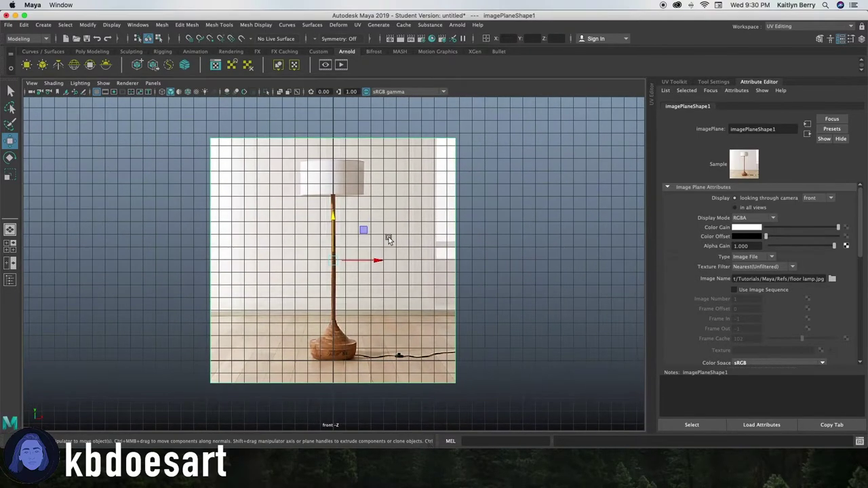
Create a polygon cylinder from the Poly Modeling shelf with Translate Y set to 1
{"action": "left_click", "coordinate": [91, 52]}
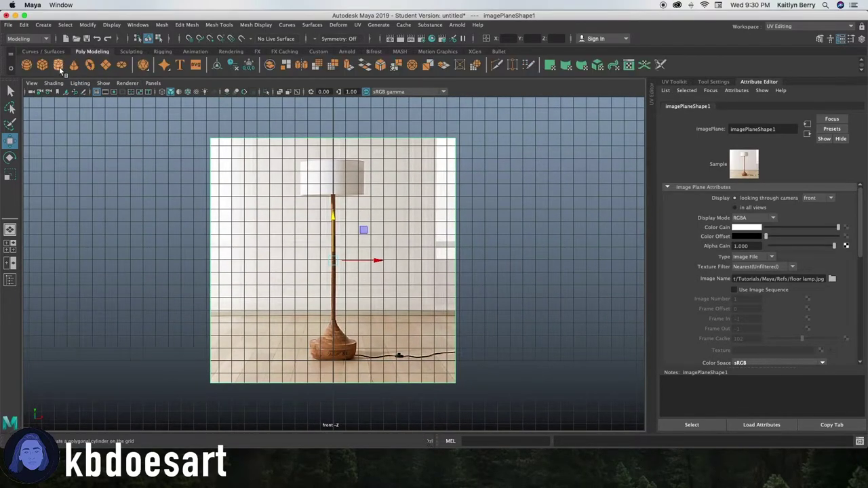
{"action": "left_click", "coordinate": [59, 65]}
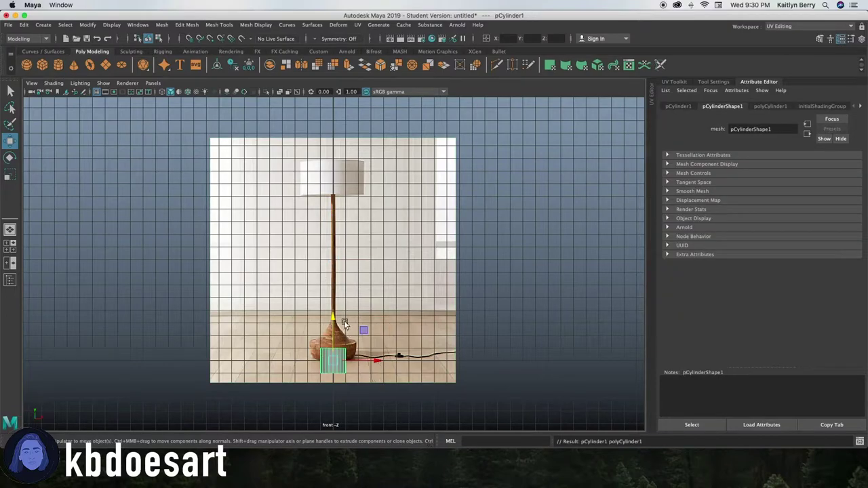
{"action": "left_click", "coordinate": [534, 40]}
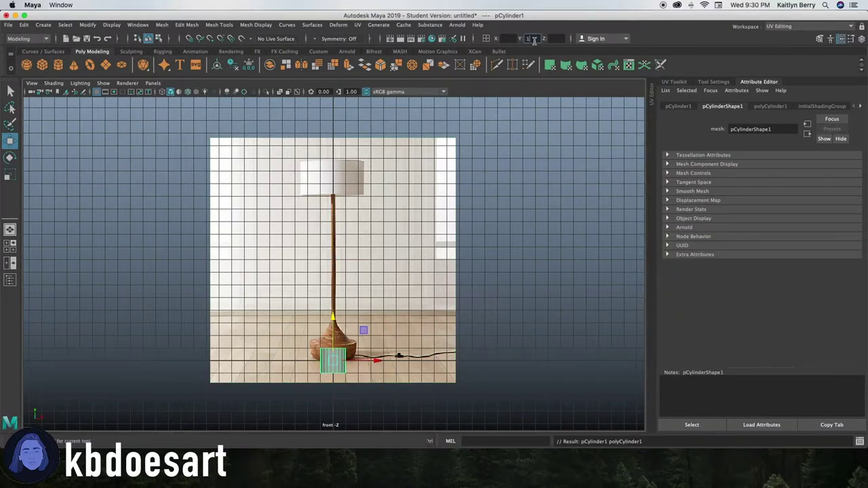
{"action": "type", "text": "1"}
{"action": "key", "text": "Return"}
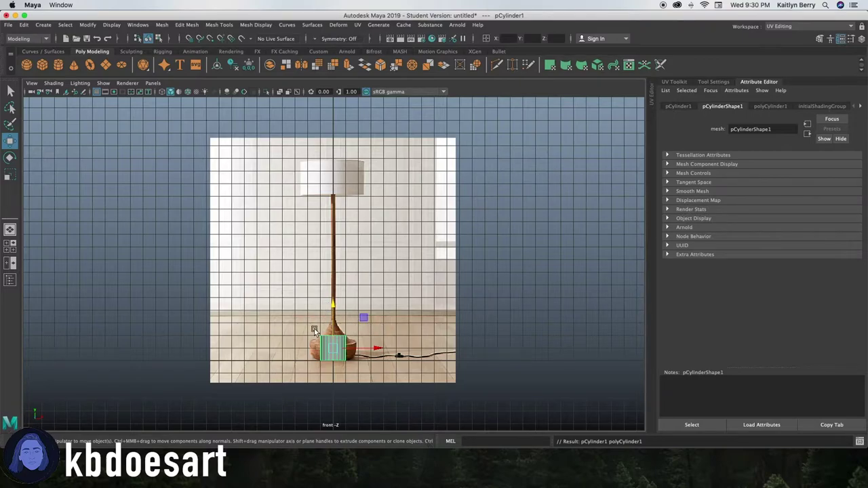
Stretch the cylinder's top vertex ring up to the reference lamp shade
{"action": "right_click_drag", "start_coordinate": [325, 339], "coordinate": [285, 230]}
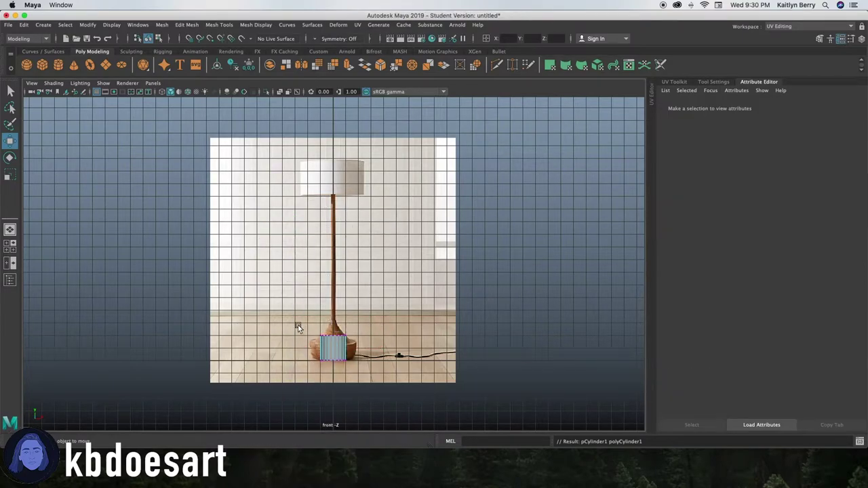
{"action": "left_click_drag", "start_coordinate": [298, 325], "coordinate": [369, 343]}
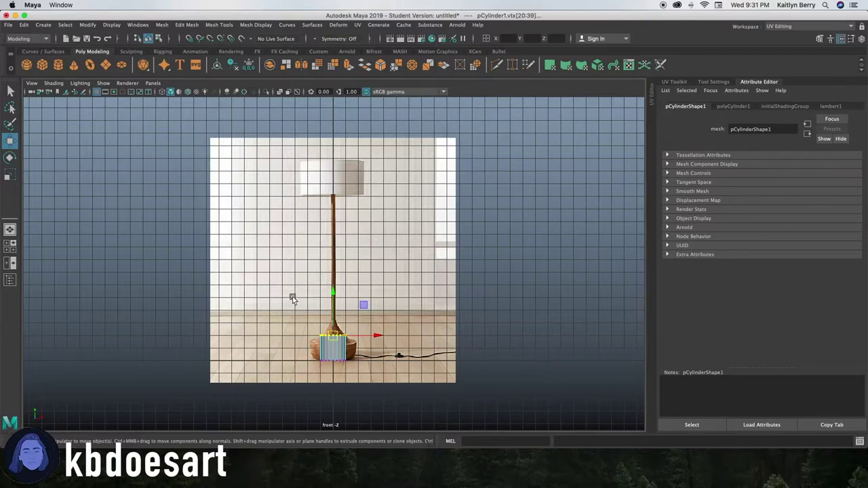
{"action": "left_click_drag", "start_coordinate": [335, 293], "coordinate": [331, 125]}
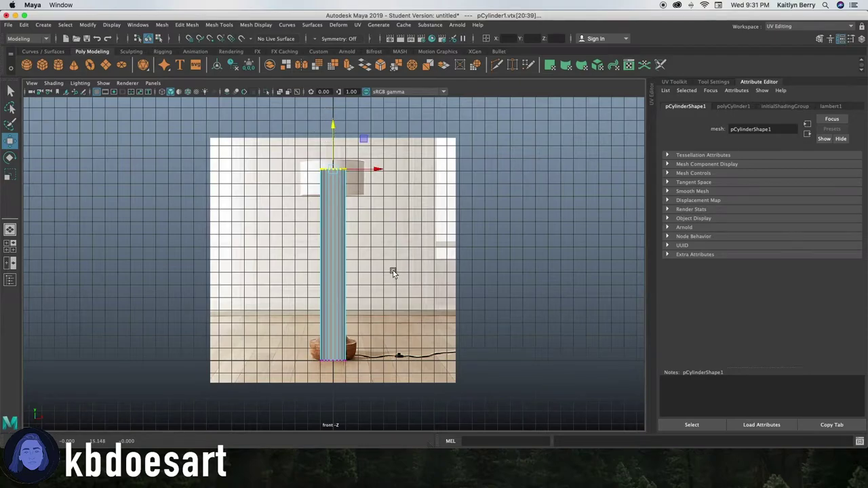
Turn on X-ray, try a few Multi-Cut edge loops, then undo those cuts
{"action": "key", "text": "alt+x"}
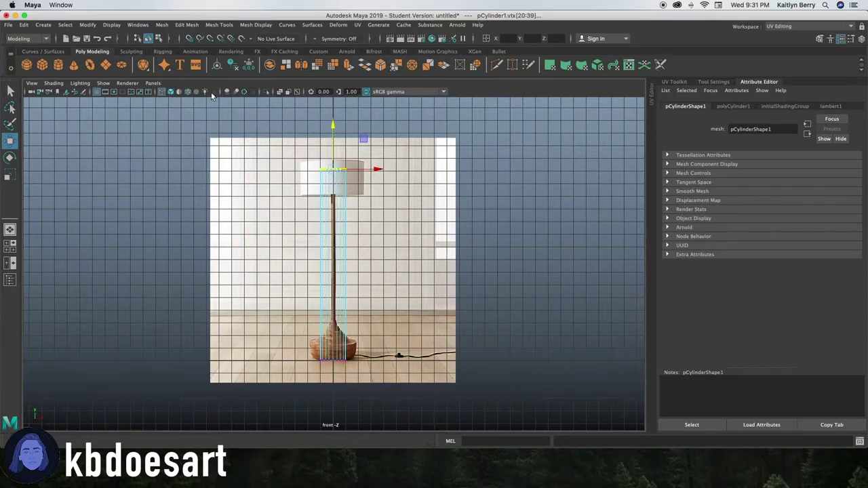
{"action": "right_click", "coordinate": [331, 206], "text": "shift"}
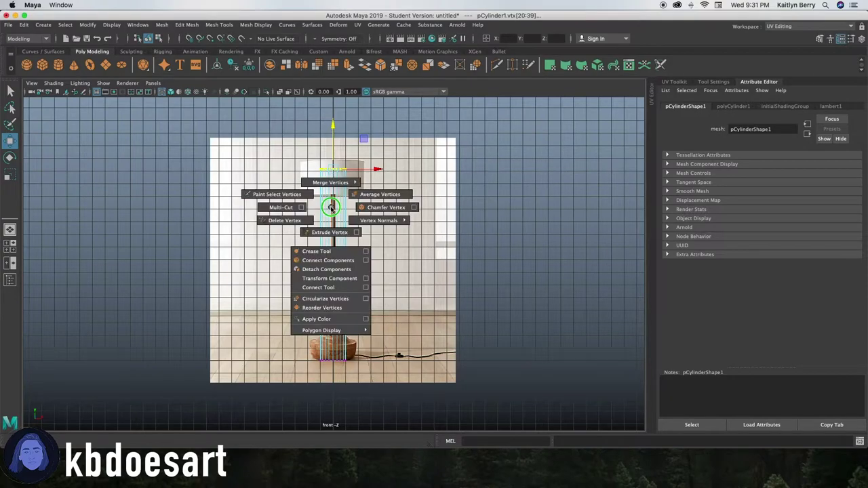
{"action": "left_click", "coordinate": [280, 207]}
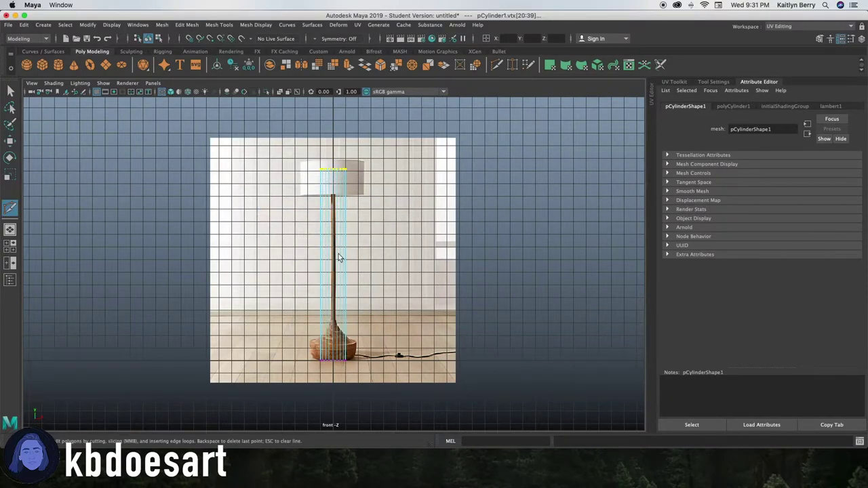
{"action": "left_click", "coordinate": [339, 253], "text": "ctrl"}
{"action": "left_click", "coordinate": [340, 235], "text": "ctrl"}
{"action": "left_click", "coordinate": [338, 272], "text": "ctrl"}
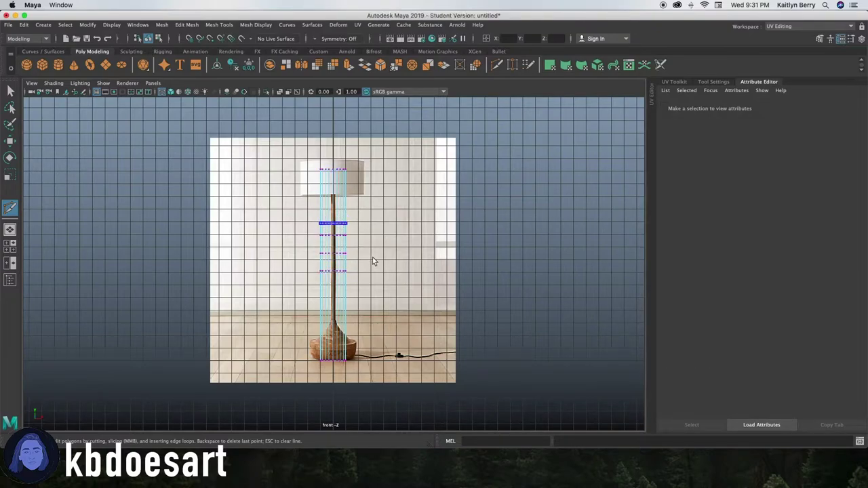
{"action": "key", "text": "ctrl+z"}
{"action": "key", "text": "ctrl+z"}
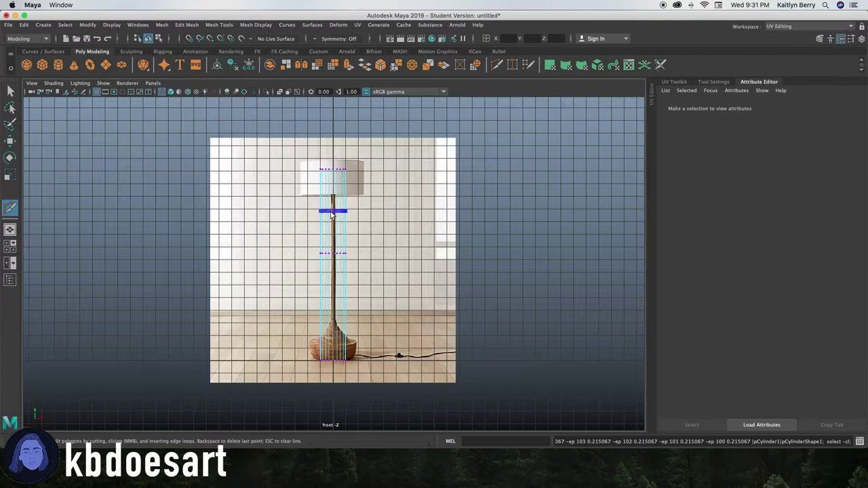
Cut five horizontal edge loops along the pole from base to shade
{"action": "left_click", "coordinate": [338, 211], "text": "ctrl"}
{"action": "left_click", "coordinate": [337, 306], "text": "ctrl"}
{"action": "left_click", "coordinate": [337, 191], "text": "ctrl"}
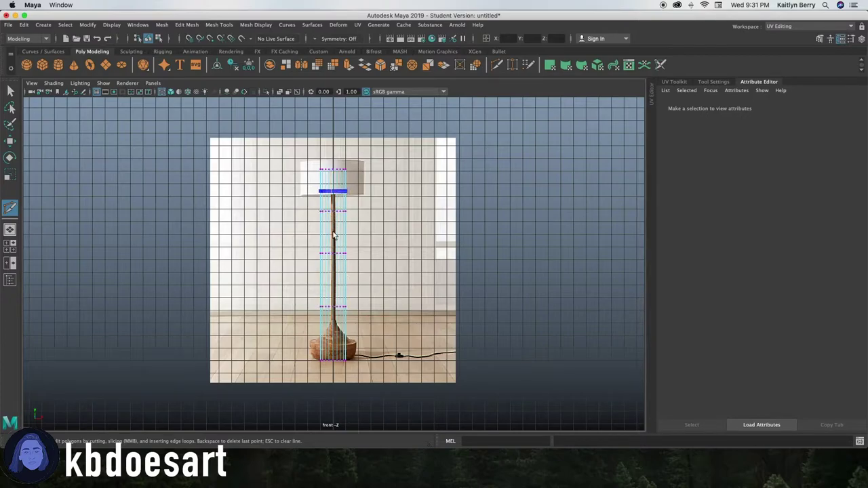
{"action": "left_click", "coordinate": [336, 232], "text": "ctrl"}
{"action": "left_click", "coordinate": [335, 280], "text": "ctrl"}
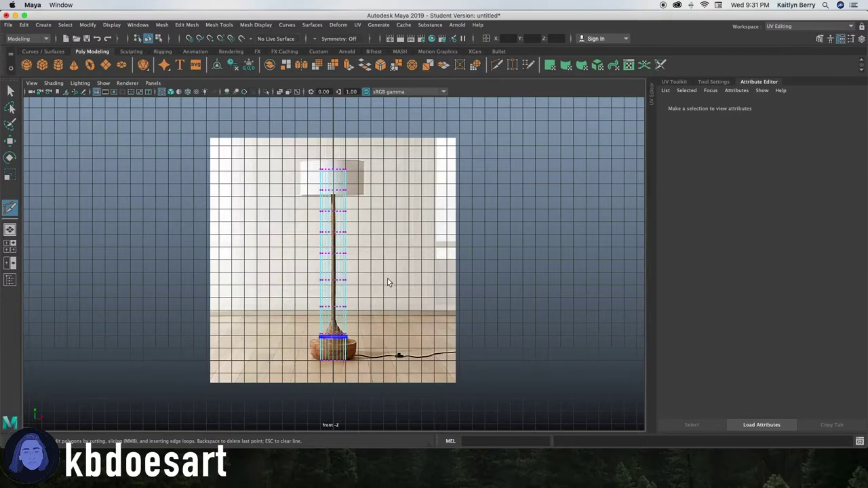
Select the pole vertices from shade to base and scale them inward into a thin pole
{"action": "key", "text": "w"}
{"action": "left_click_drag", "start_coordinate": [302, 164], "coordinate": [375, 313]}
{"action": "key", "text": "r"}
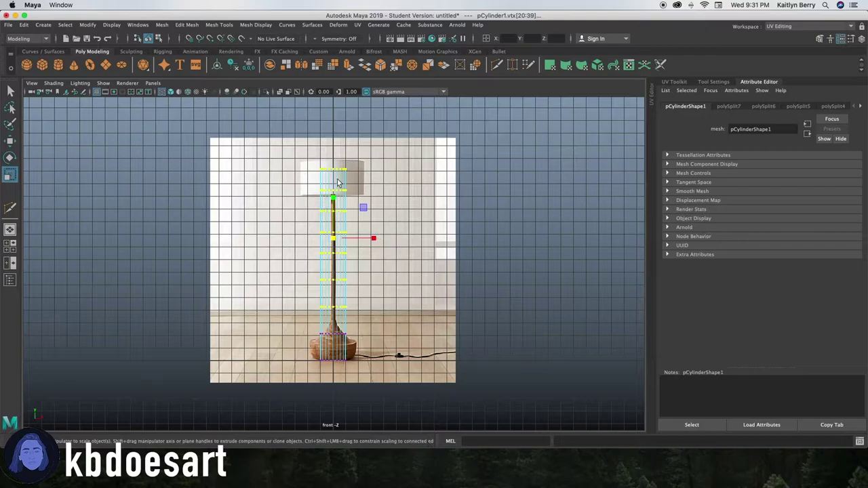
{"action": "left_click_drag", "start_coordinate": [334, 201], "coordinate": [325, 236]}
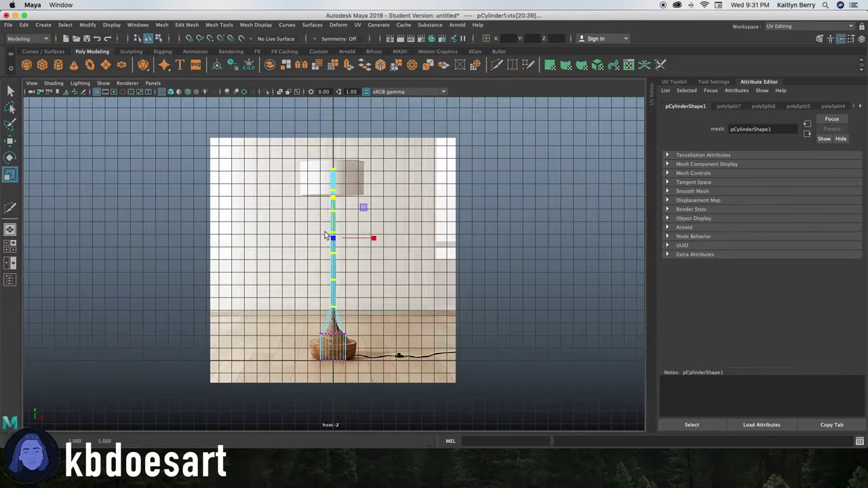
Zoom in and frame the lamp base in the front view
{"action": "left_click_drag", "start_coordinate": [327, 331], "coordinate": [327, 333]}
{"action": "right_click_drag", "start_coordinate": [347, 322], "coordinate": [430, 304], "text": "alt"}
{"action": "middle_click_drag", "start_coordinate": [430, 304], "coordinate": [392, 210], "text": "alt"}
{"action": "right_click_drag", "start_coordinate": [392, 209], "coordinate": [375, 296], "text": "alt"}
{"action": "middle_click_drag", "start_coordinate": [375, 296], "coordinate": [322, 249], "text": "alt"}
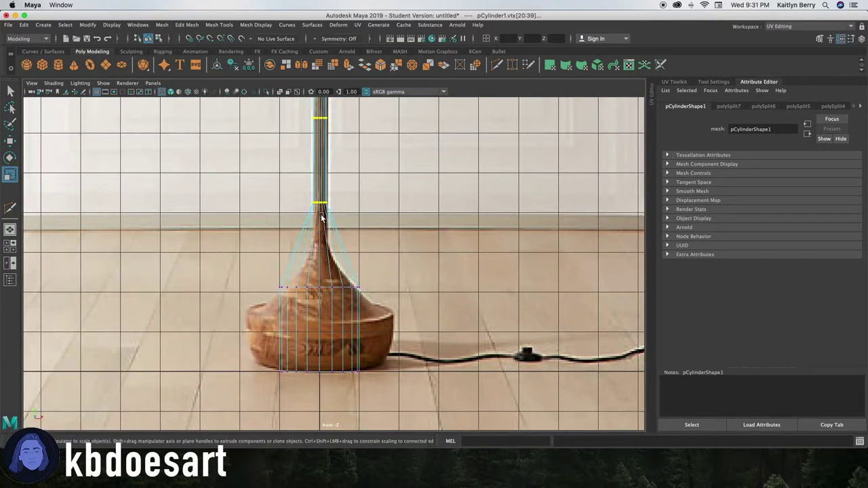
Add three Multi-Cut edge loops: one on the lamp neck and two across the base
{"action": "left_click", "coordinate": [321, 251]}
{"action": "right_click_drag", "start_coordinate": [322, 252], "coordinate": [266, 256], "text": "shift"}
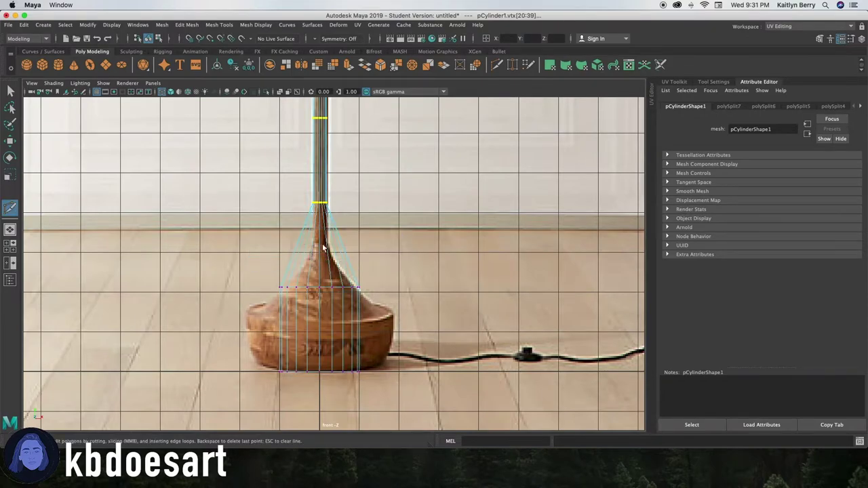
{"action": "left_click", "coordinate": [324, 247], "text": "ctrl"}
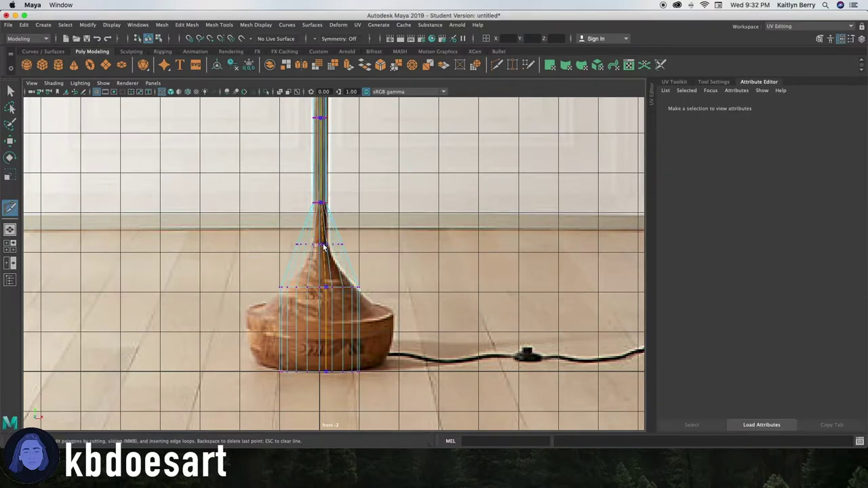
{"action": "left_click", "coordinate": [327, 323], "text": "ctrl"}
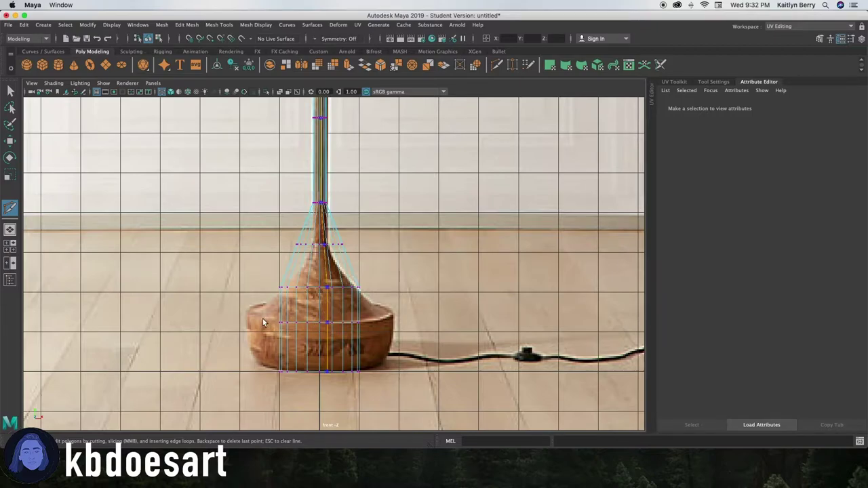
{"action": "left_click", "coordinate": [317, 351], "text": "ctrl"}
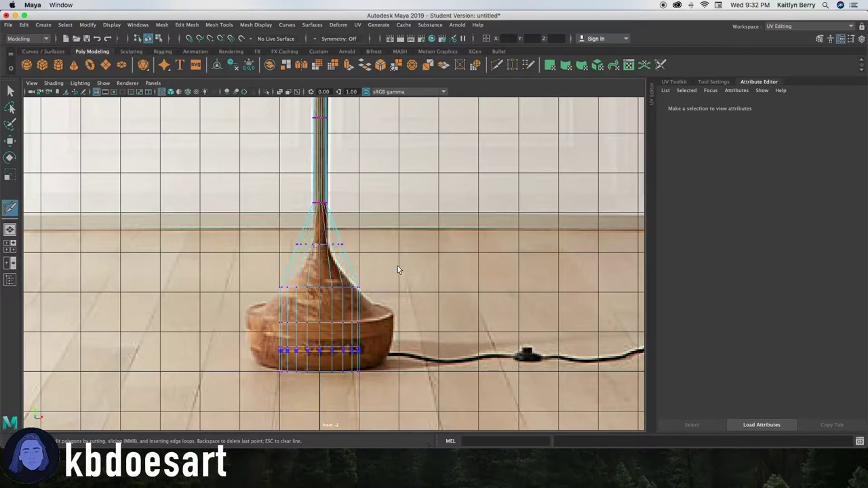
Narrow the vertex ring on the lamp neck
{"action": "key", "text": "w"}
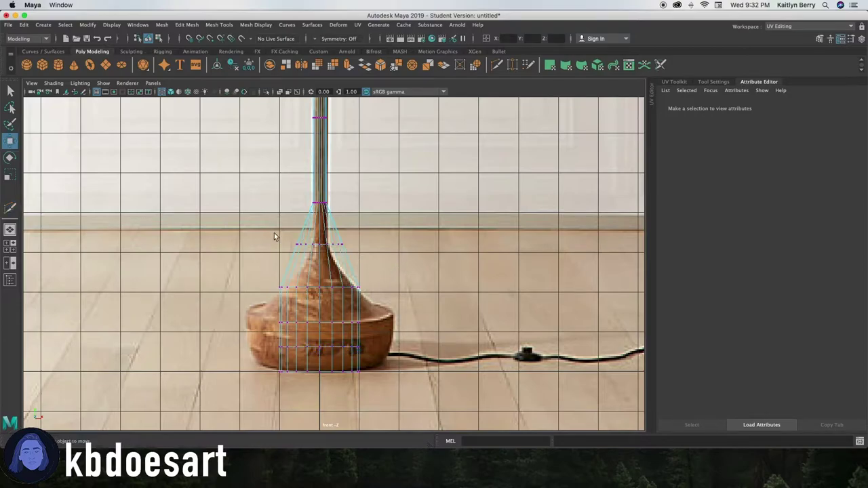
{"action": "left_click_drag", "start_coordinate": [274, 232], "coordinate": [360, 247]}
{"action": "key", "text": "r"}
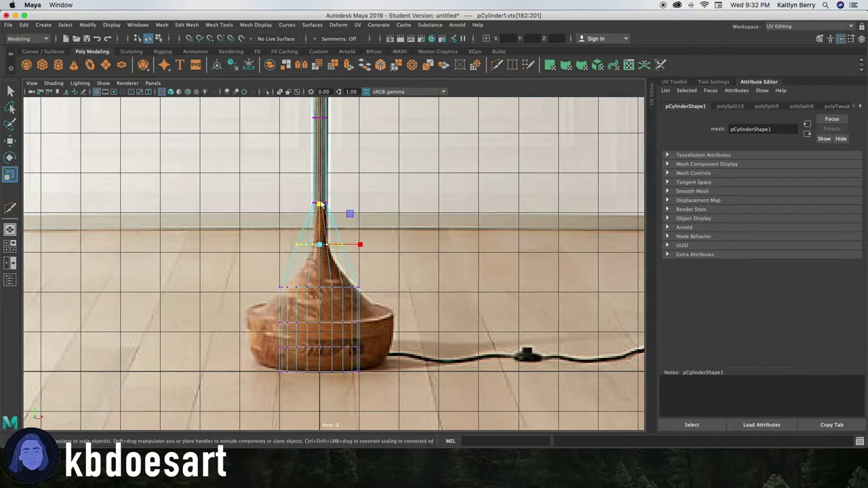
{"action": "left_click_drag", "start_coordinate": [317, 200], "coordinate": [316, 230]}
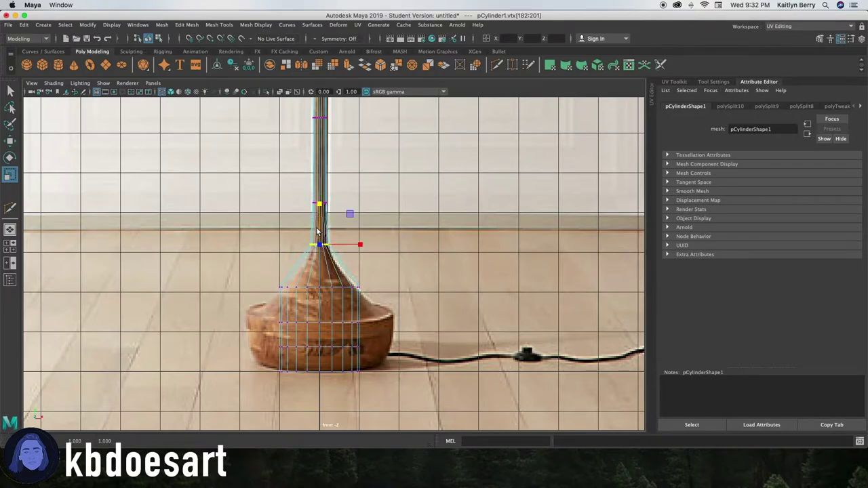
Widen the upper base ring about 1.6 times and flare the bottom ring outward
{"action": "left_click_drag", "start_coordinate": [411, 294], "coordinate": [268, 279]}
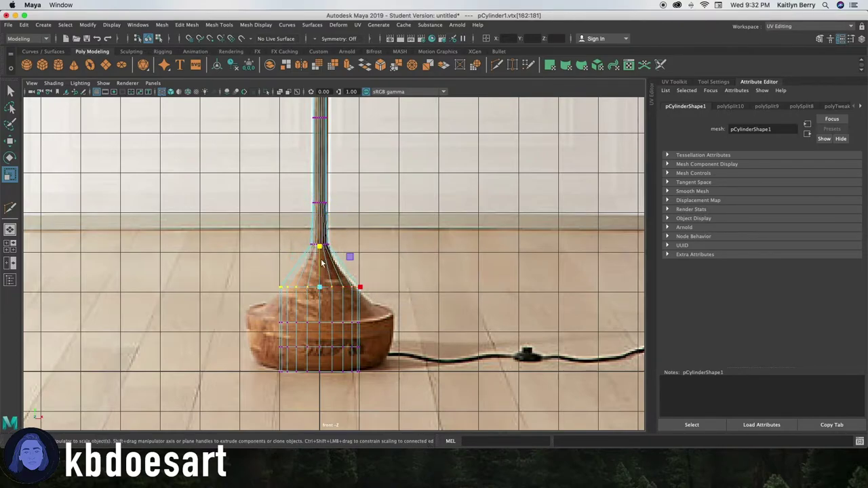
{"action": "middle_click_drag", "start_coordinate": [268, 312], "coordinate": [268, 312]}
{"action": "left_click_drag", "start_coordinate": [431, 333], "coordinate": [261, 314]}
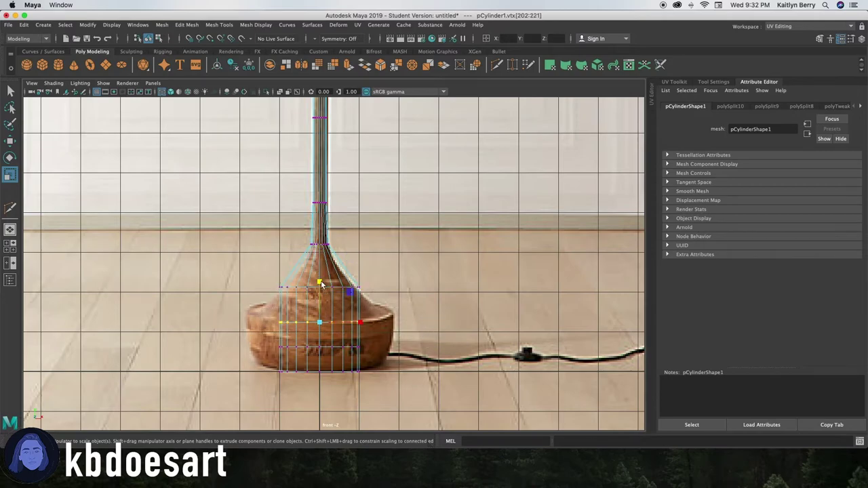
{"action": "middle_click_drag", "start_coordinate": [326, 292], "coordinate": [315, 248]}
{"action": "left_click_drag", "start_coordinate": [250, 343], "coordinate": [382, 384]}
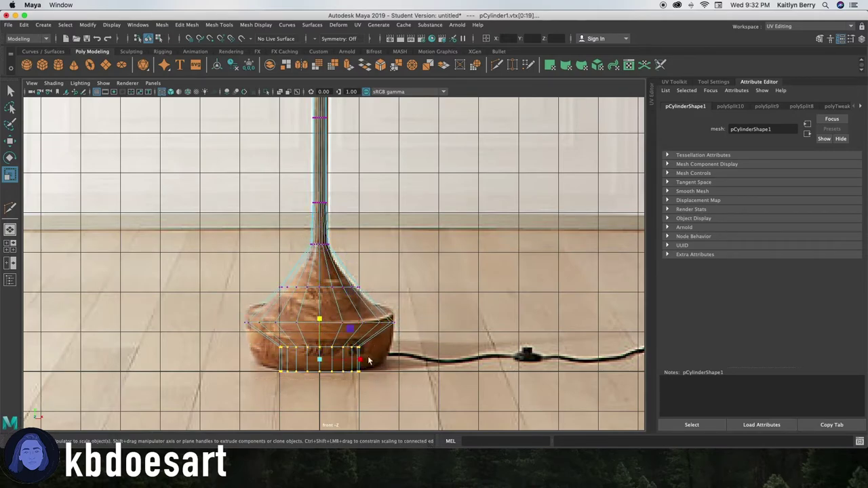
{"action": "middle_click_drag", "start_coordinate": [324, 318], "coordinate": [319, 293]}
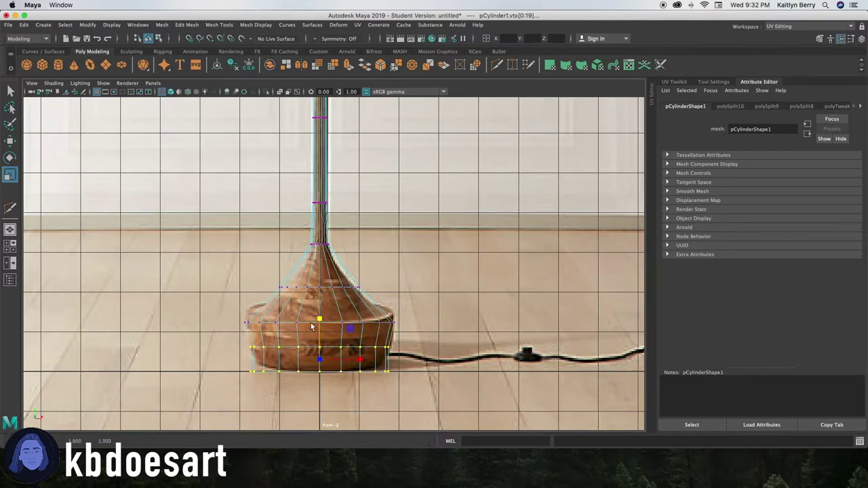
Preview the smoothed mesh, then scale the upper base ring vertically
{"action": "key", "text": "3"}
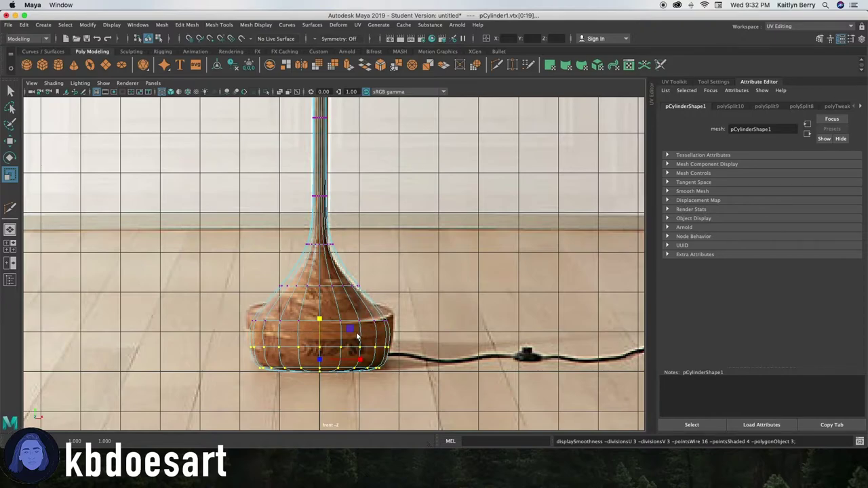
{"action": "key", "text": "1"}
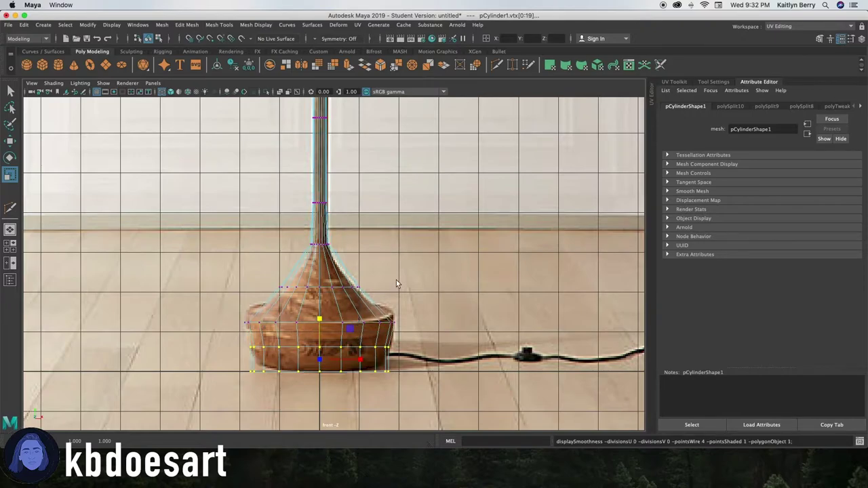
{"action": "left_click_drag", "start_coordinate": [249, 337], "coordinate": [405, 366]}
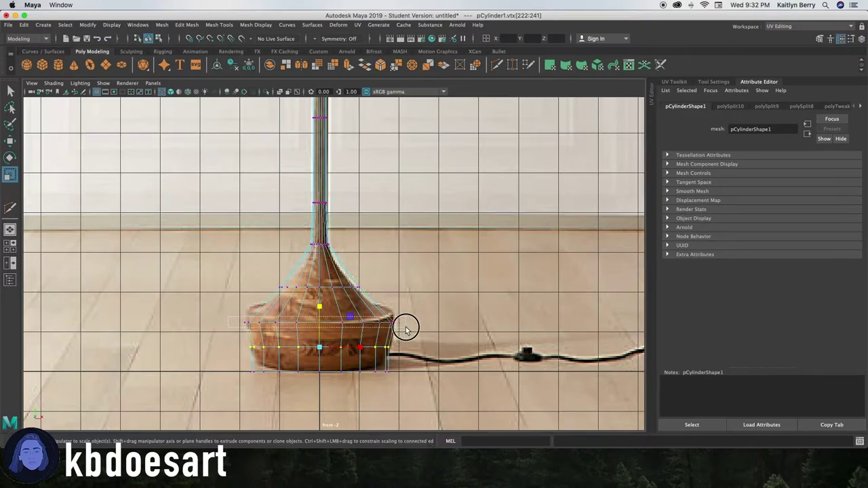
{"action": "key", "text": "Up"}
{"action": "left_click_drag", "start_coordinate": [324, 278], "coordinate": [321, 284]}
Pull the base's bottom vertex ring slightly inward and check the smoothed result
{"action": "left_click", "coordinate": [333, 393]}
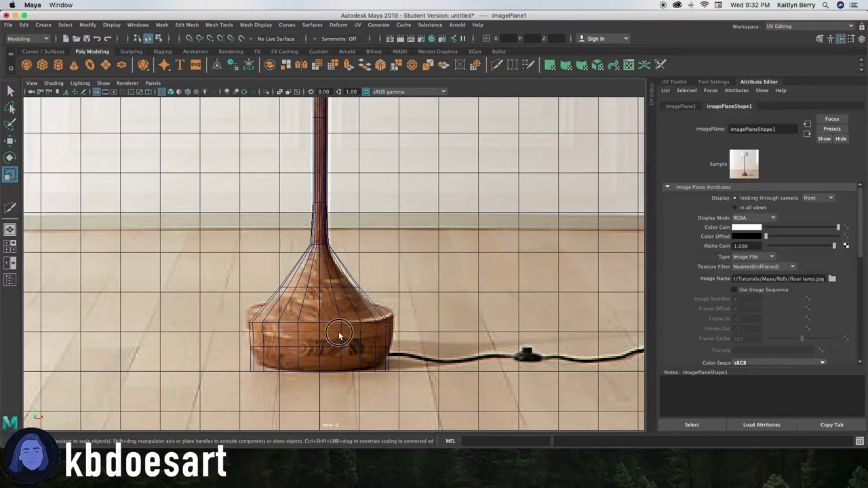
{"action": "left_click", "coordinate": [326, 360]}
{"action": "right_click_drag", "start_coordinate": [405, 379], "coordinate": [373, 280]}
{"action": "right_click_drag", "start_coordinate": [345, 228], "coordinate": [316, 228]}
{"action": "left_click_drag", "start_coordinate": [219, 375], "coordinate": [442, 401]}
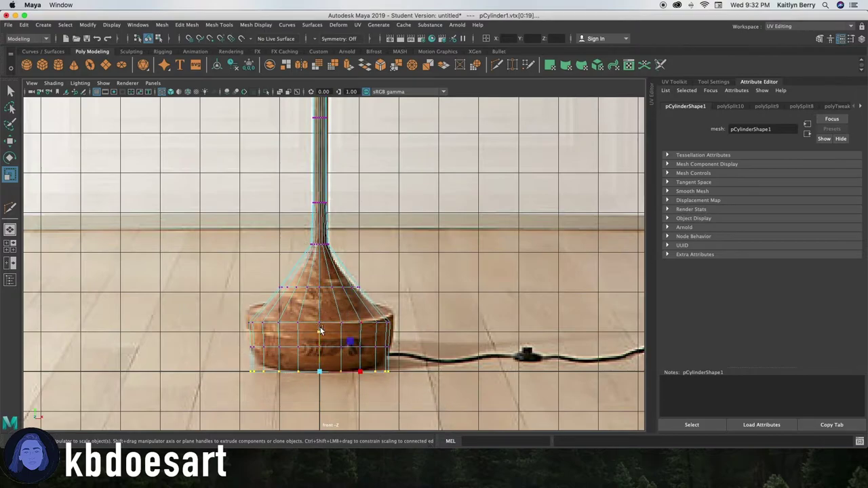
{"action": "left_click_drag", "start_coordinate": [321, 333], "coordinate": [322, 342]}
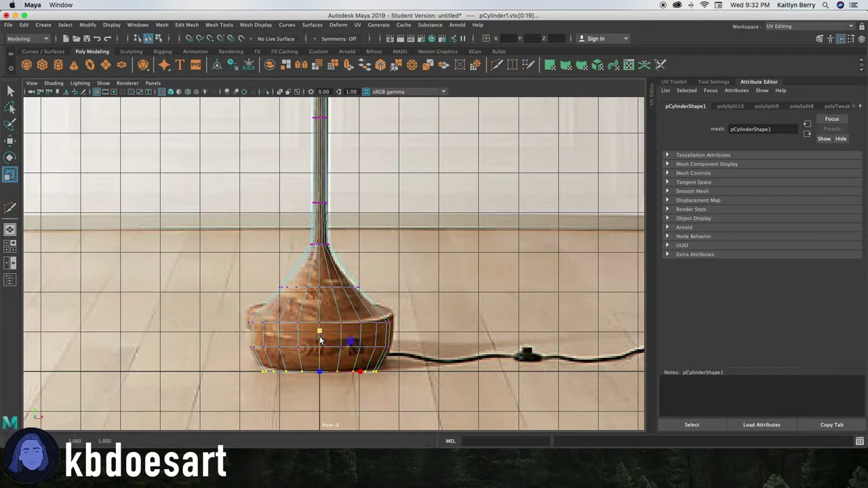
{"action": "key", "text": "3"}
{"action": "key", "text": "1"}
{"action": "left_click", "coordinate": [412, 249]}
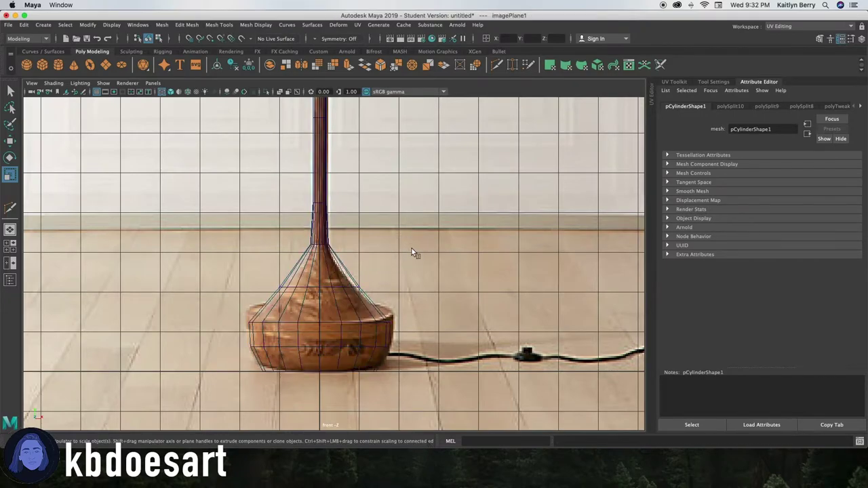
Switch to Smooth Shade All, zoom out, and return to the maximized front view
{"action": "left_click", "coordinate": [171, 93]}
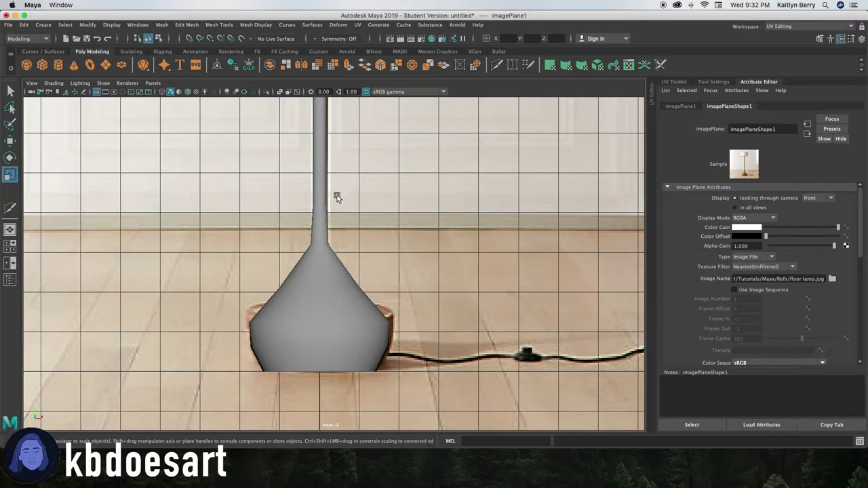
{"action": "scroll", "coordinate": [345, 194], "scroll_direction": "down", "scroll_amount": 5}
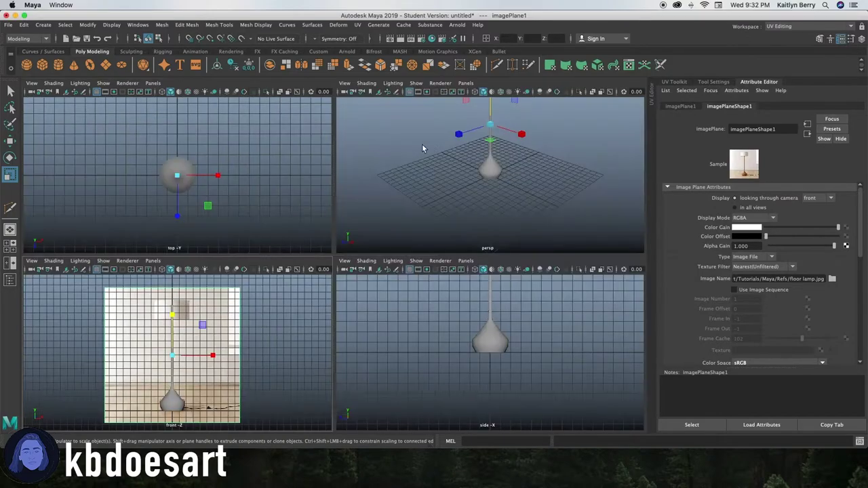
{"action": "key", "text": "space"}
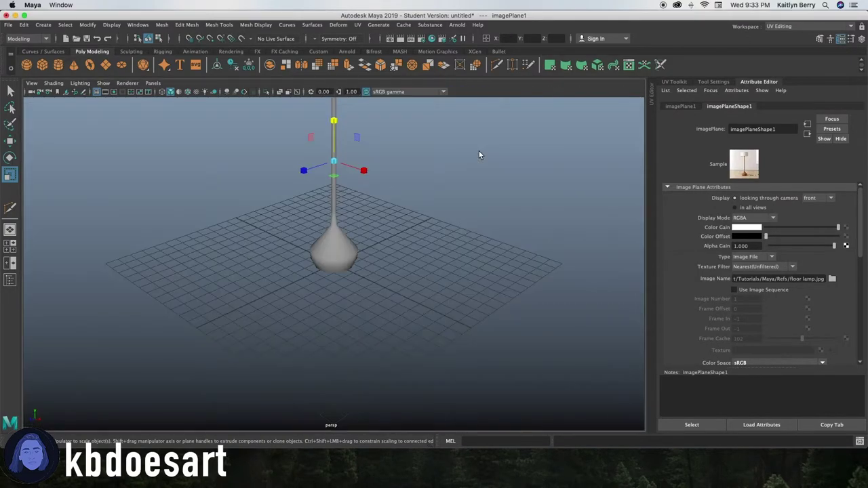
{"action": "key", "text": "space"}
{"action": "key", "text": "space"}
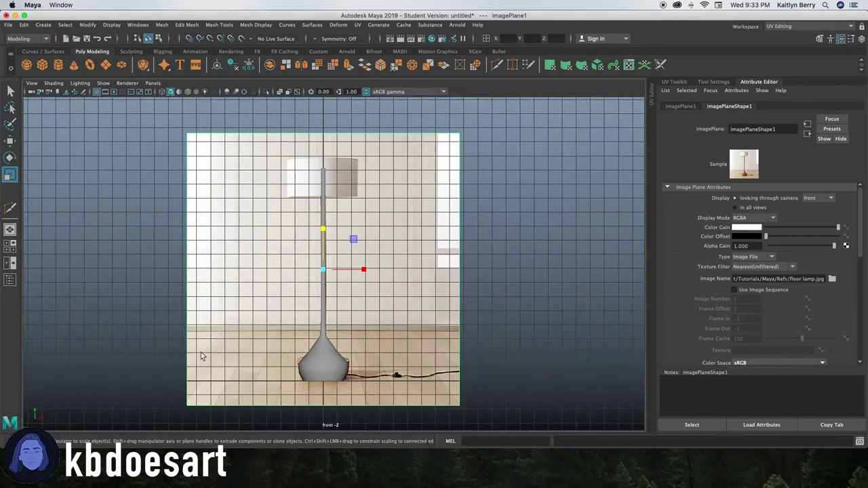
Create a second cylinder, move it up to the lamp shade, and raise its top ring
{"action": "left_click", "coordinate": [57, 65]}
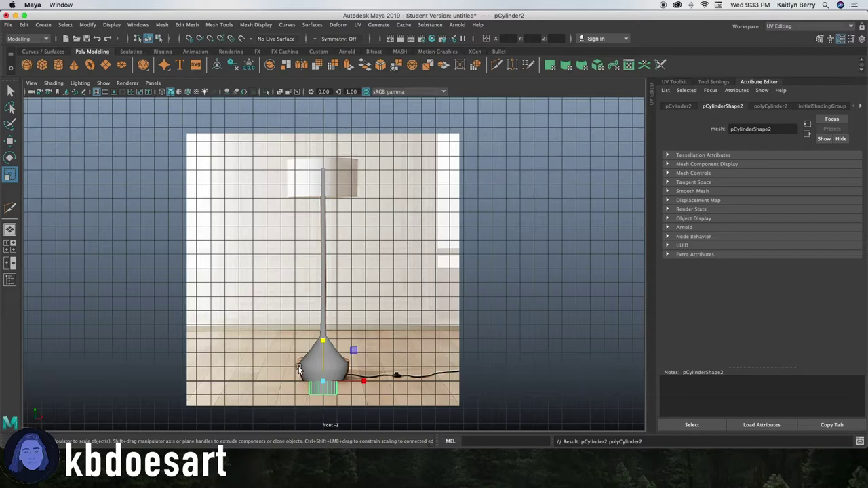
{"action": "key", "text": "w"}
{"action": "left_click_drag", "start_coordinate": [325, 343], "coordinate": [326, 140]}
{"action": "right_click_drag", "start_coordinate": [298, 168], "coordinate": [272, 170]}
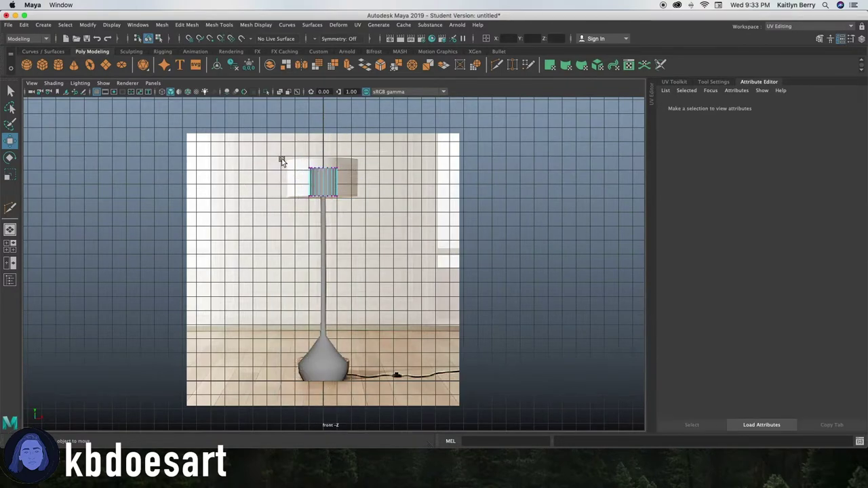
{"action": "left_click_drag", "start_coordinate": [324, 124], "coordinate": [323, 113]}
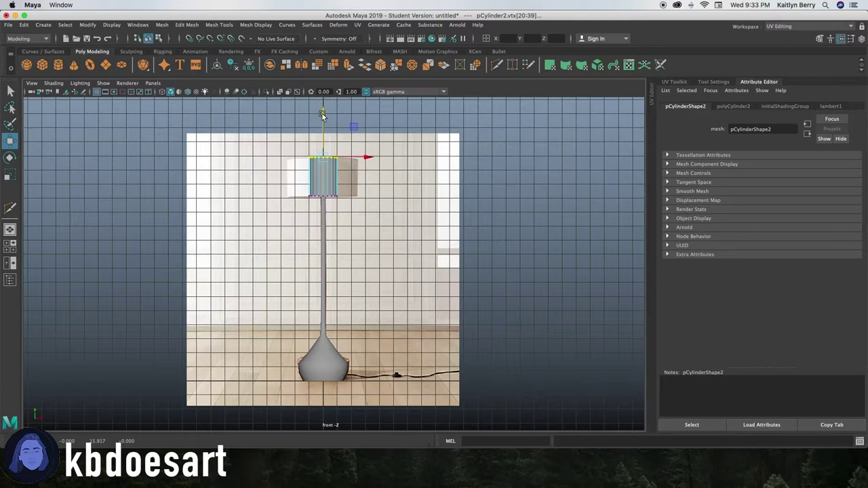
Scale all of the cylinder's vertices up to the shade's width
{"action": "left_click_drag", "start_coordinate": [275, 144], "coordinate": [368, 203]}
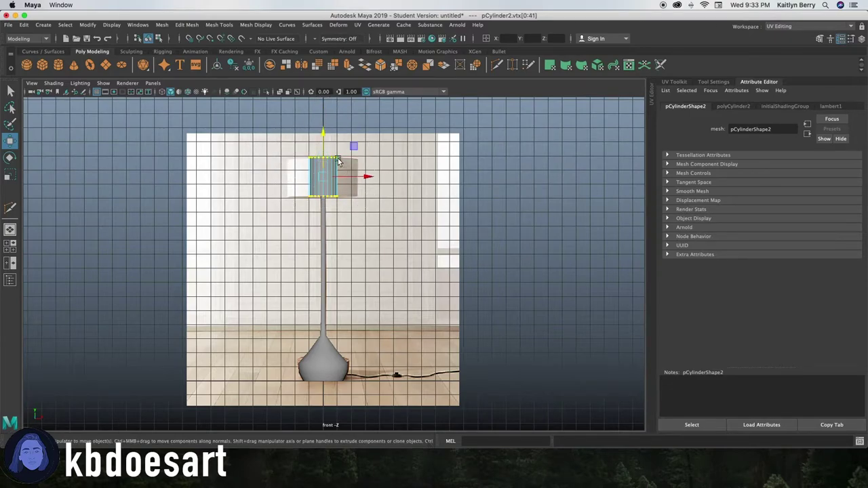
{"action": "key", "text": "r"}
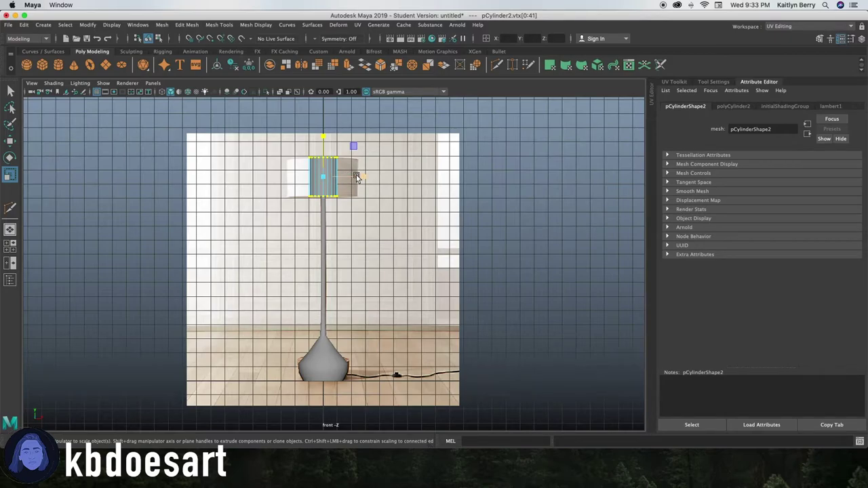
{"action": "key", "text": "space"}
{"action": "key", "text": "space"}
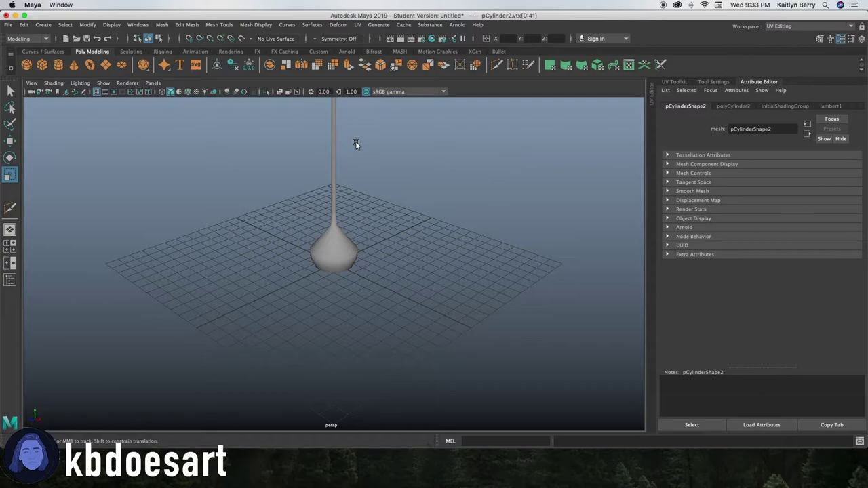
{"action": "key", "text": "f"}
{"action": "key", "text": "space"}
{"action": "key", "text": "space"}
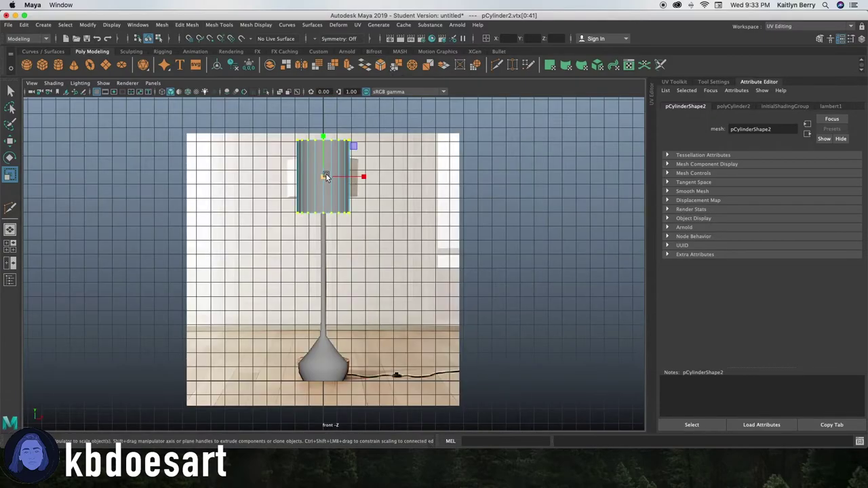
{"action": "left_click_drag", "start_coordinate": [325, 177], "coordinate": [344, 170]}
Lower the top ring and raise the bottom ring to match the reference shade's height
{"action": "left_click_drag", "start_coordinate": [273, 117], "coordinate": [387, 146]}
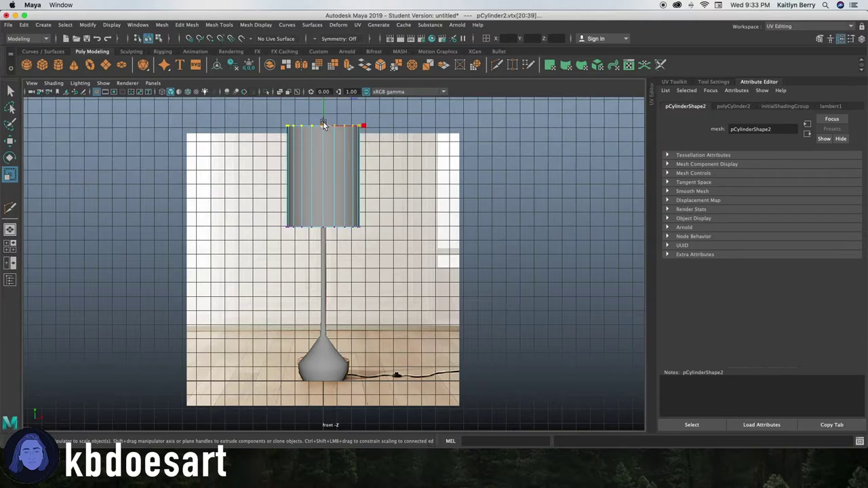
{"action": "key", "text": "w"}
{"action": "left_click_drag", "start_coordinate": [323, 112], "coordinate": [319, 144]}
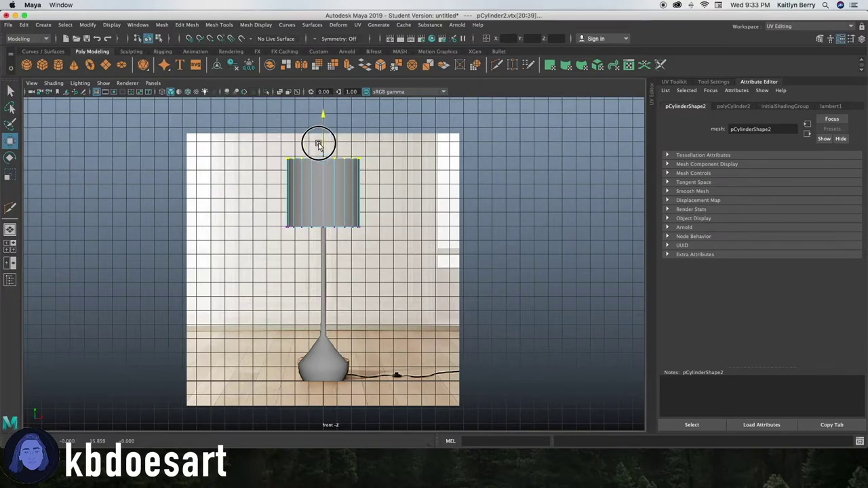
{"action": "left_click_drag", "start_coordinate": [268, 199], "coordinate": [379, 241]}
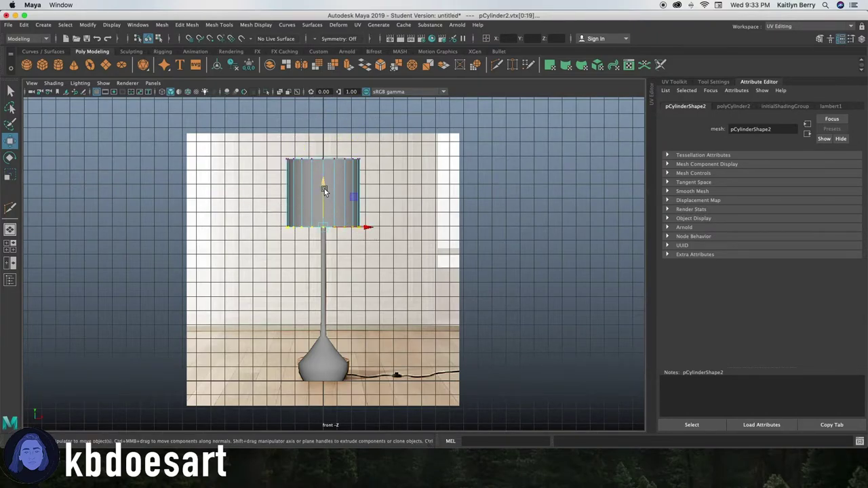
{"action": "left_click_drag", "start_coordinate": [324, 189], "coordinate": [326, 155]}
{"action": "left_click", "coordinate": [329, 254]}
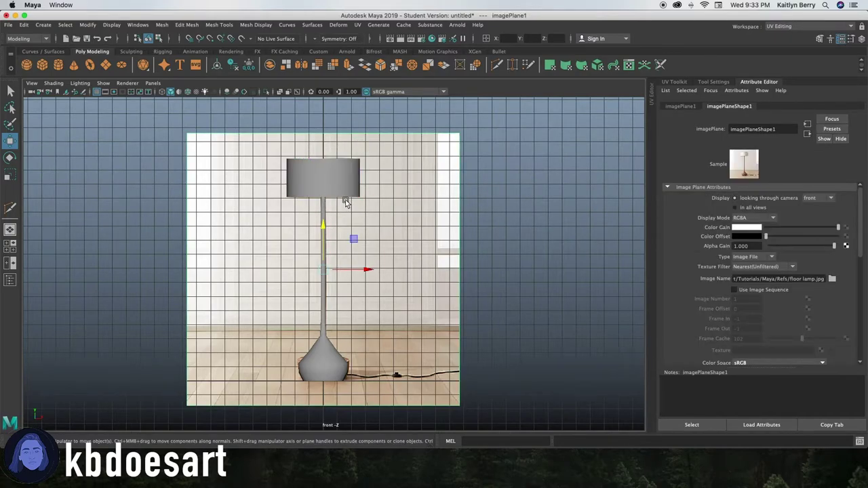
In the perspective view, paint-select the shade's top cap faces and delete them
{"action": "key", "text": "space"}
{"action": "key", "text": "space"}
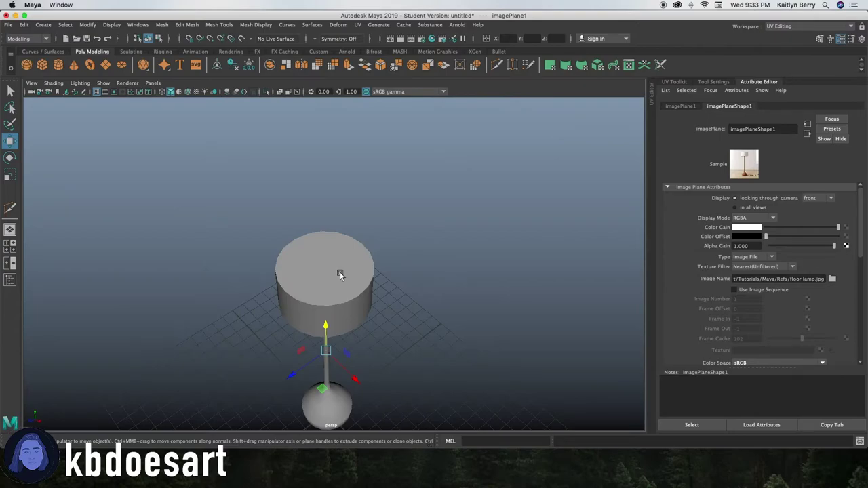
{"action": "scroll", "coordinate": [301, 264], "scroll_direction": "up", "scroll_amount": 4}
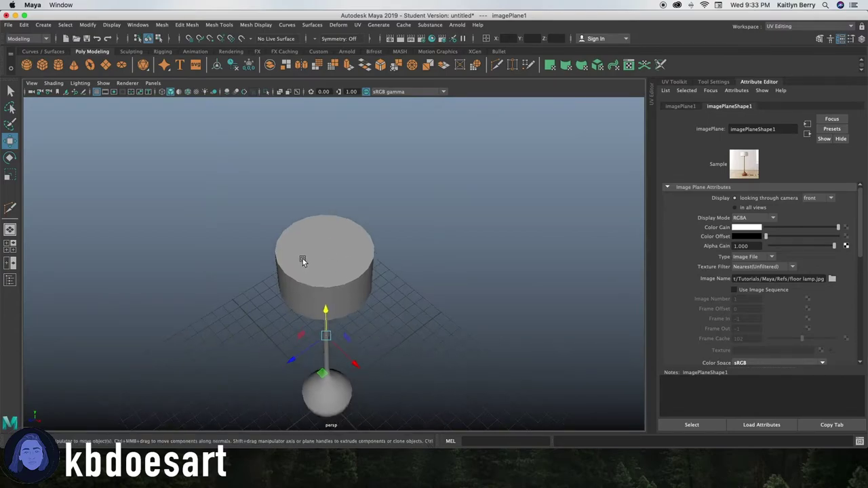
{"action": "left_click", "coordinate": [338, 265]}
{"action": "right_click_drag", "start_coordinate": [350, 248], "coordinate": [346, 254]}
{"action": "left_click", "coordinate": [338, 248]}
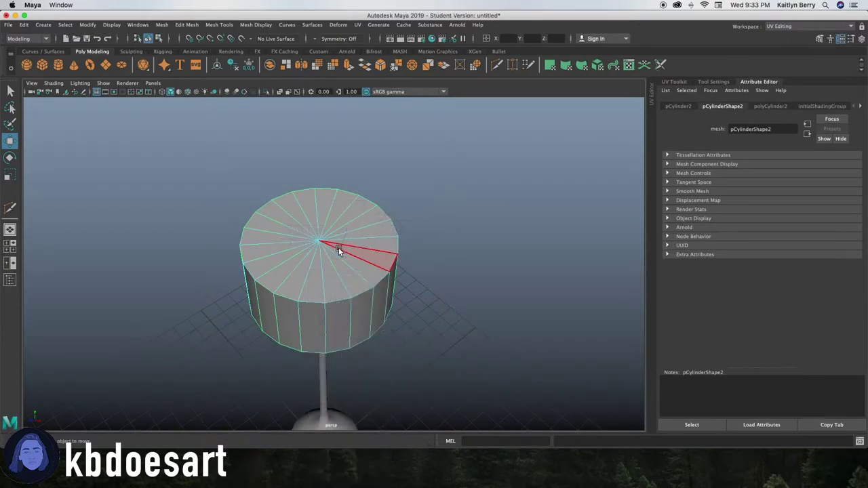
{"action": "key", "text": "q"}
{"action": "mouse_move", "coordinate": [285, 271]}
{"action": "left_mouse_down"}
{"action": "mouse_move", "coordinate": [332, 245]}
{"action": "mouse_move", "coordinate": [309, 224]}
{"action": "mouse_move", "coordinate": [304, 254]}
{"action": "mouse_move", "coordinate": [340, 247]}
{"action": "left_mouse_up"}
{"action": "key", "text": "Delete"}
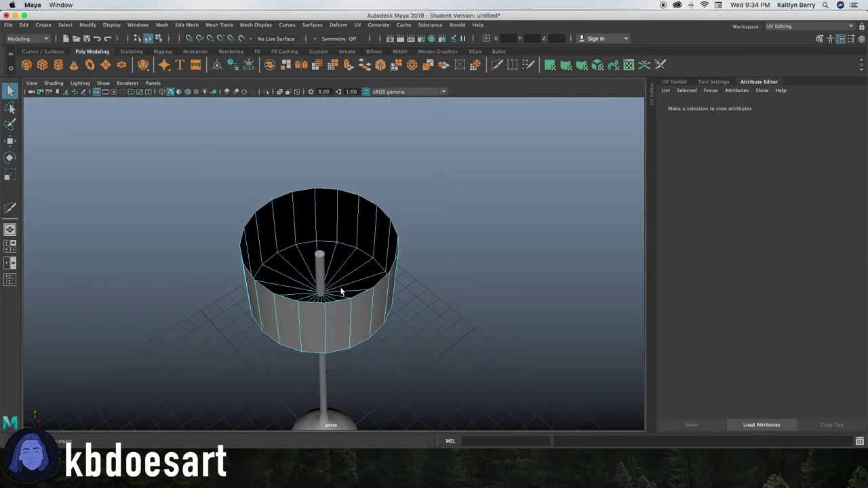
Delete the bottom cap faces and apply an extrude to the open shade tube
{"action": "mouse_move", "coordinate": [366, 314]}
{"action": "left_mouse_down", "text": "alt"}
{"action": "mouse_move", "coordinate": [398, 295]}
{"action": "mouse_move", "coordinate": [399, 256]}
{"action": "mouse_move", "coordinate": [378, 326]}
{"action": "left_mouse_up", "text": "alt"}
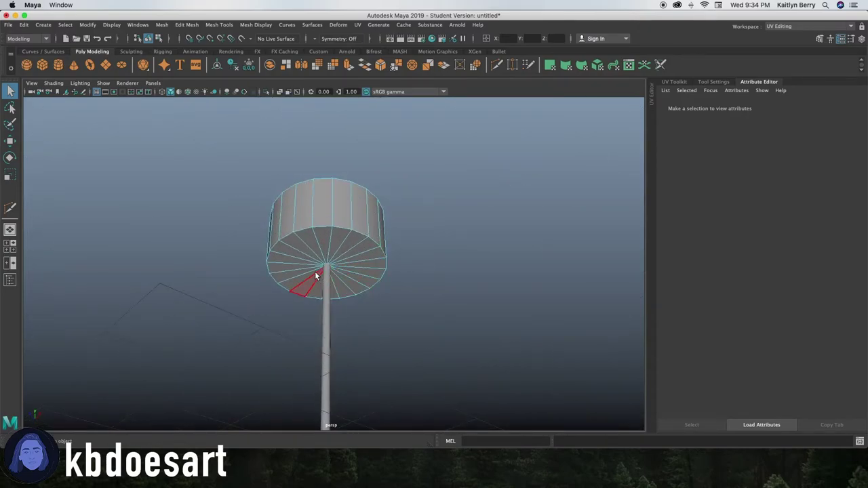
{"action": "mouse_move", "coordinate": [316, 276]}
{"action": "left_mouse_down"}
{"action": "mouse_move", "coordinate": [340, 275]}
{"action": "mouse_move", "coordinate": [329, 258]}
{"action": "mouse_move", "coordinate": [309, 267]}
{"action": "mouse_move", "coordinate": [326, 281]}
{"action": "left_mouse_up"}
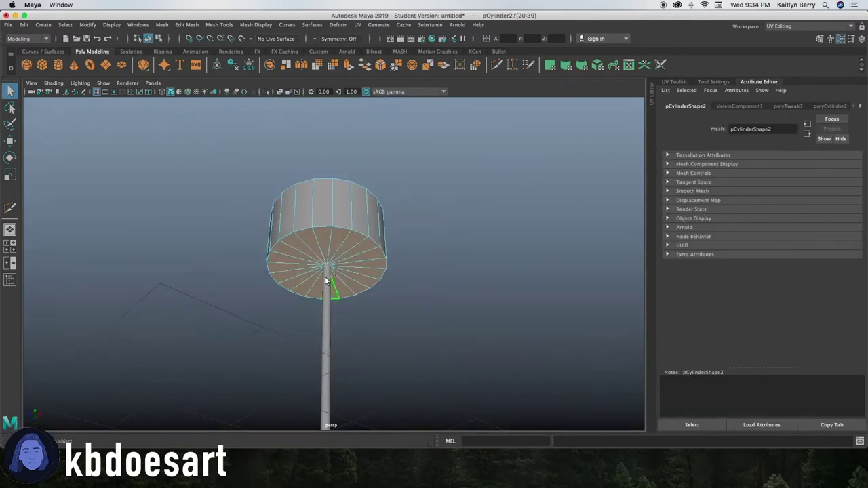
{"action": "key", "text": "Delete"}
{"action": "right_click_drag", "start_coordinate": [366, 219], "coordinate": [361, 193]}
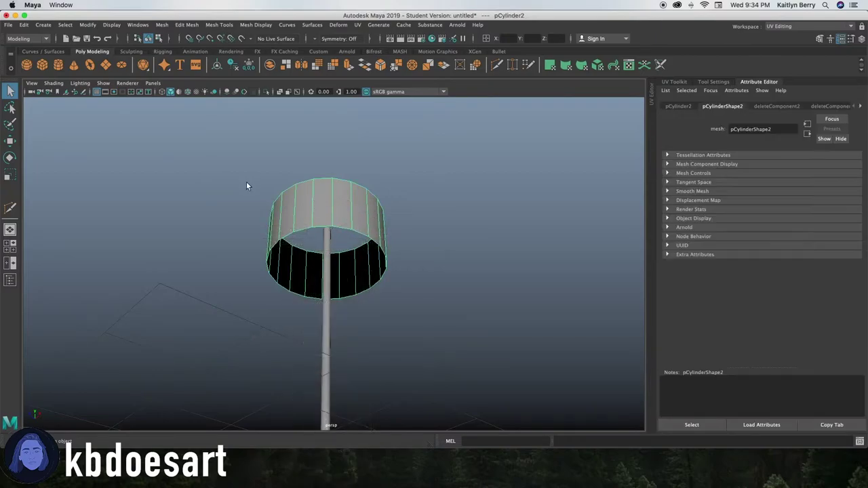
{"action": "key", "text": "ctrl+e"}
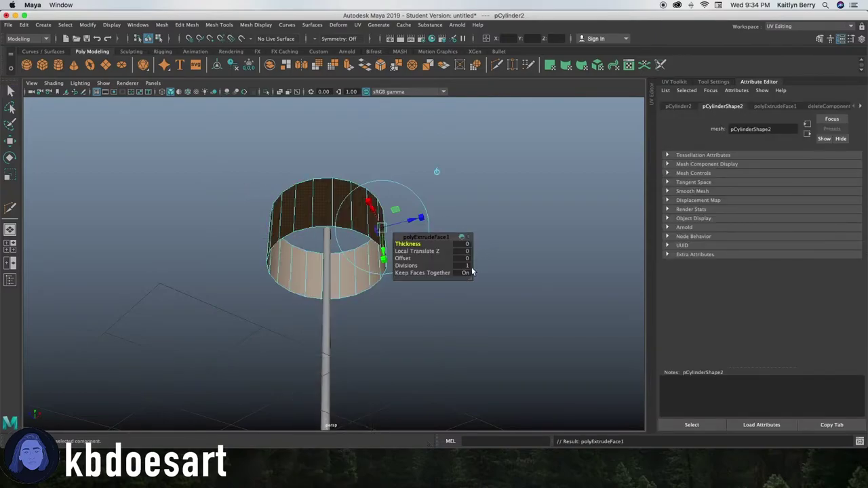
Thicken the open shade's walls to 0.26 with the extrude, then check the rims in smooth preview
{"action": "left_click", "coordinate": [410, 245]}
{"action": "middle_click_drag", "start_coordinate": [410, 246], "coordinate": [422, 244]}
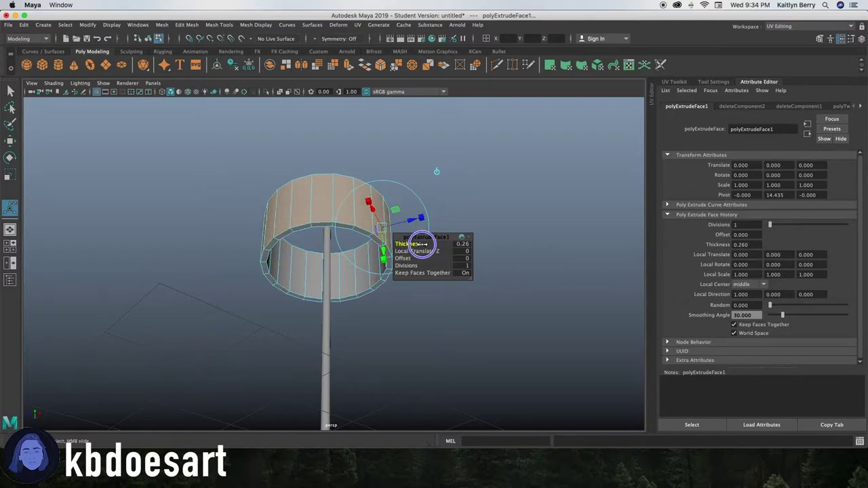
{"action": "left_click", "coordinate": [443, 207]}
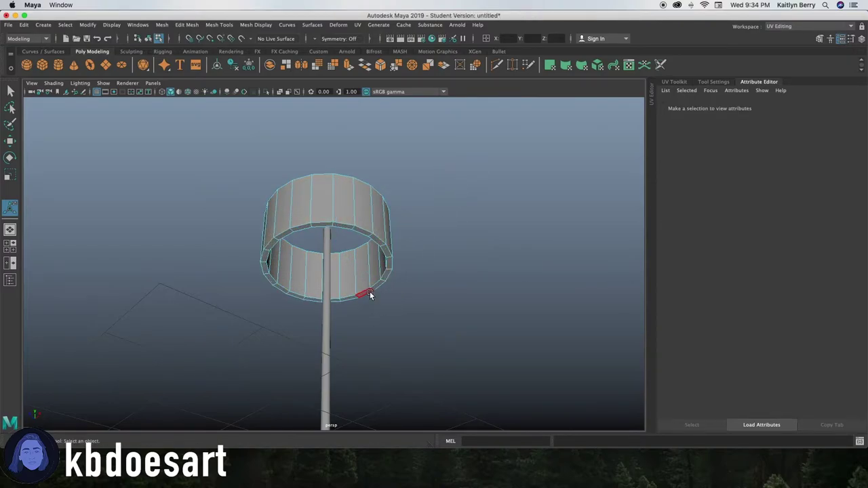
{"action": "key", "text": "3"}
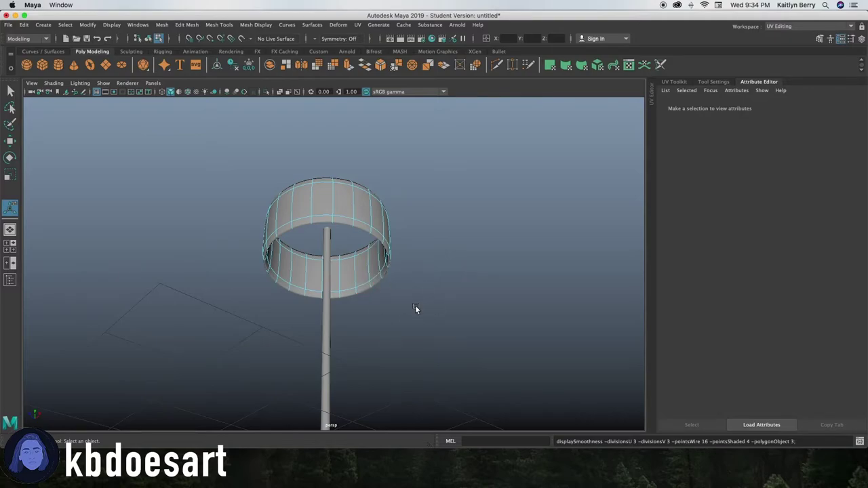
{"action": "key", "text": "1"}
{"action": "left_click_drag", "start_coordinate": [365, 253], "coordinate": [349, 271], "text": "alt"}
{"action": "right_click_drag", "start_coordinate": [349, 272], "coordinate": [400, 278], "text": "alt"}
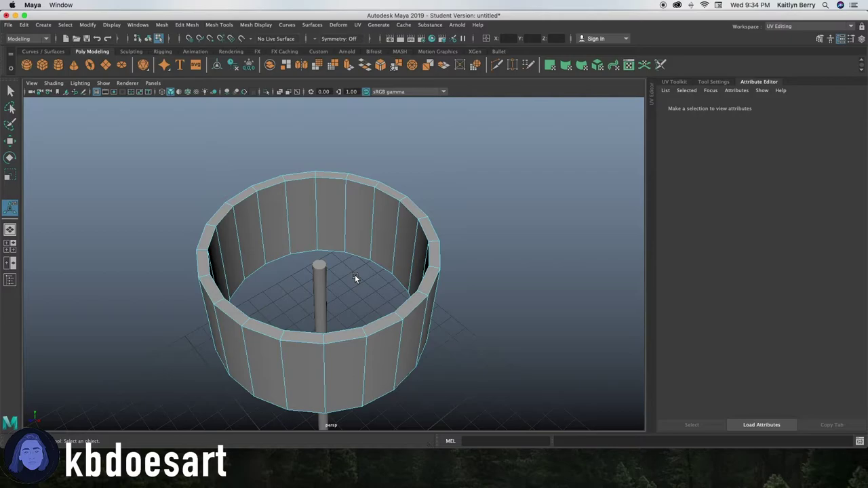
Add a polygon torus and lift it up into the lamp shade
{"action": "left_click", "coordinate": [89, 64]}
{"action": "right_click_drag", "start_coordinate": [526, 243], "coordinate": [264, 319], "text": "alt"}
{"action": "key", "text": "w"}
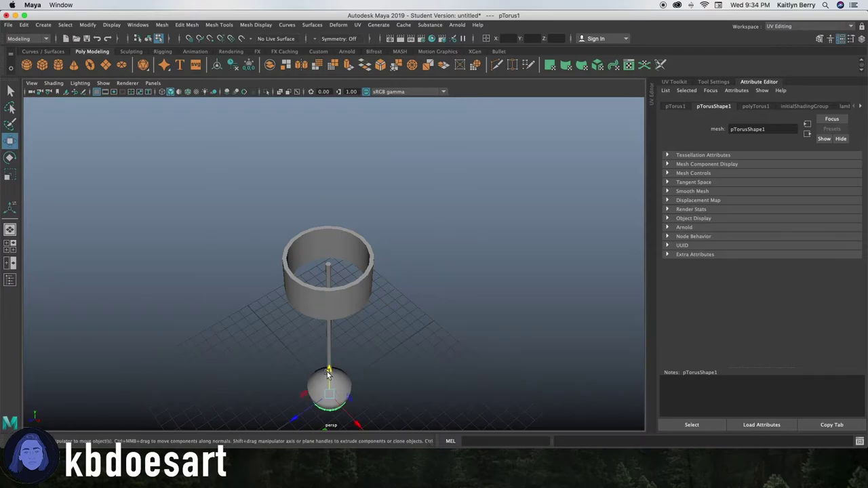
{"action": "left_click_drag", "start_coordinate": [328, 374], "coordinate": [328, 234]}
{"action": "right_click_drag", "start_coordinate": [327, 234], "coordinate": [489, 231], "text": "alt"}
Give the torus 10 axis subdivisions and 10 height subdivisions
{"action": "left_click", "coordinate": [755, 107]}
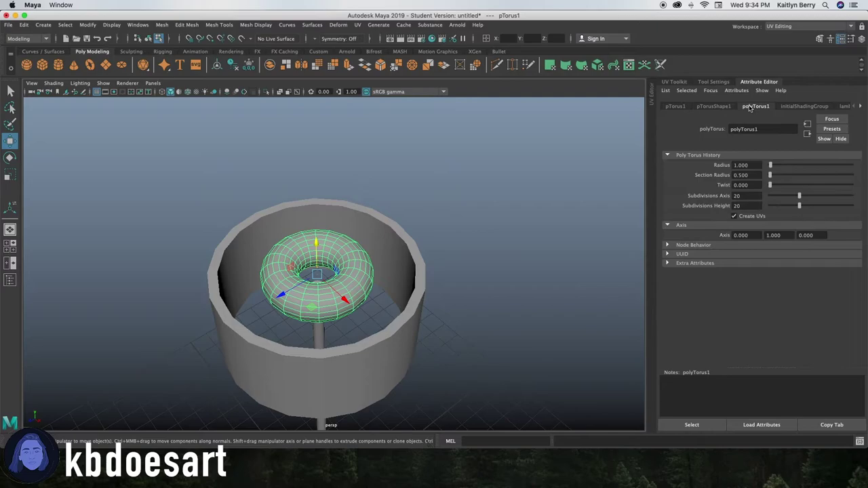
{"action": "left_click", "coordinate": [752, 167]}
{"action": "type", "text": ".1"}
{"action": "key", "text": "Return"}
{"action": "key", "text": "ctrl+z"}
{"action": "left_click", "coordinate": [736, 196]}
{"action": "type", "text": "10"}
{"action": "key", "text": "Return"}
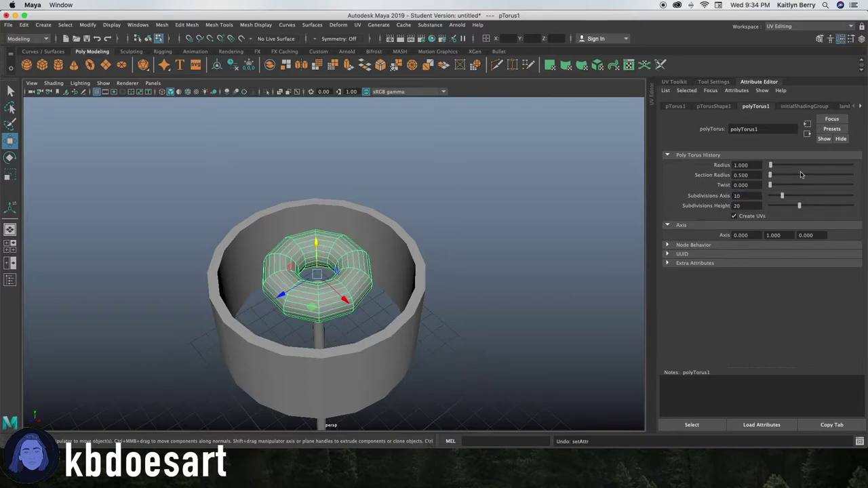
{"action": "key", "text": "Tab"}
{"action": "type", "text": "10"}
{"action": "key", "text": "Return"}
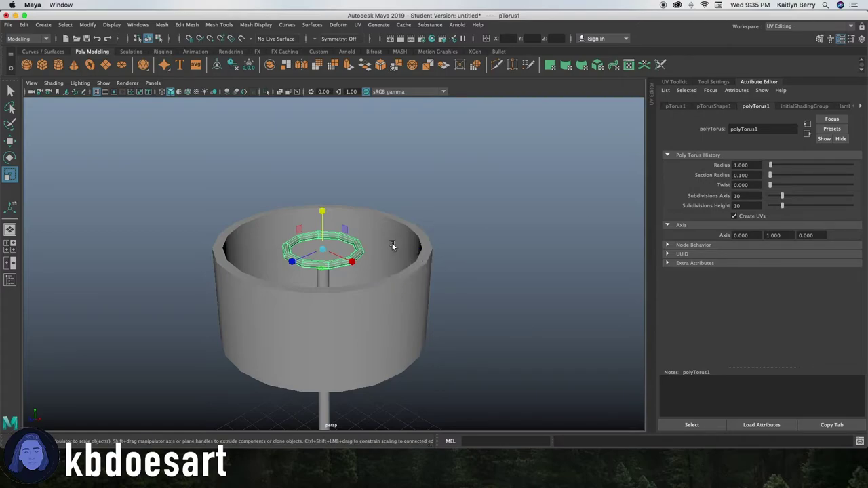
Lower the torus inside the shade, then duplicate it and move the copy below
{"action": "left_click_drag", "start_coordinate": [394, 246], "coordinate": [351, 262], "text": "alt"}
{"action": "scroll", "coordinate": [407, 286], "scroll_direction": "up", "scroll_amount": 5}
{"action": "left_click_drag", "start_coordinate": [390, 290], "coordinate": [432, 275], "text": "alt"}
{"action": "key", "text": "3"}
{"action": "key", "text": "1"}
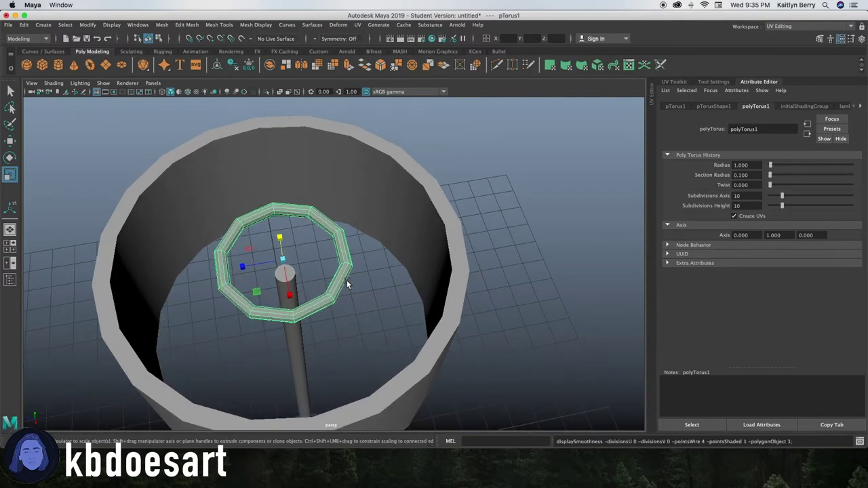
{"action": "left_click_drag", "start_coordinate": [342, 338], "coordinate": [330, 215], "text": "alt"}
{"action": "key", "text": "w"}
{"action": "left_click_drag", "start_coordinate": [291, 173], "coordinate": [298, 214]}
{"action": "mouse_move", "coordinate": [326, 256]}
{"action": "left_mouse_down", "text": "alt"}
{"action": "mouse_move", "coordinate": [306, 248]}
{"action": "mouse_move", "coordinate": [303, 257]}
{"action": "mouse_move", "coordinate": [321, 257]}
{"action": "left_mouse_up", "text": "alt"}
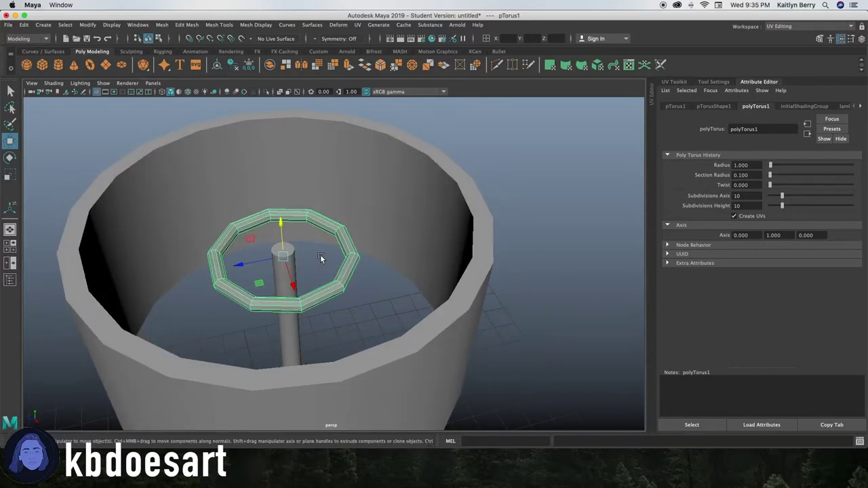
{"action": "key", "text": "ctrl+d"}
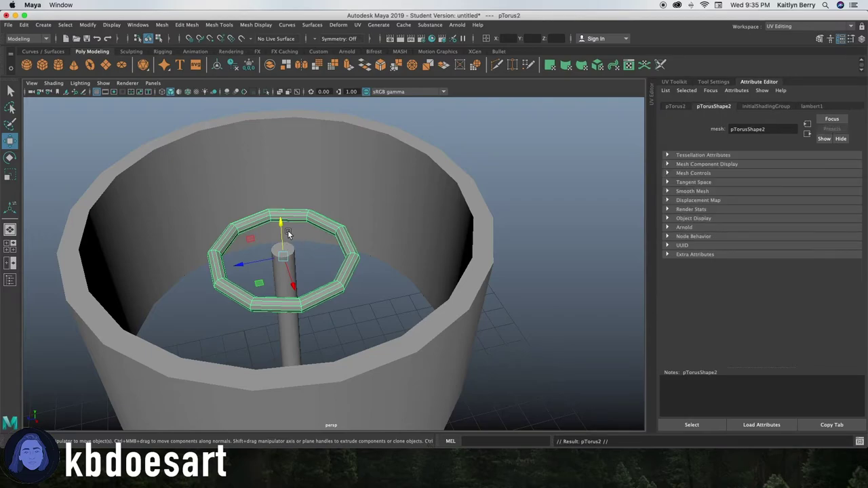
{"action": "left_click_drag", "start_coordinate": [281, 232], "coordinate": [299, 287]}
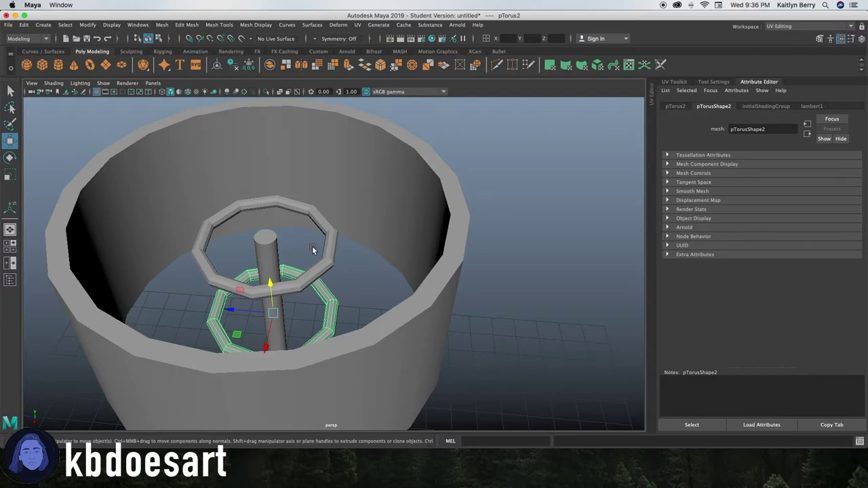
Add a polygon cylinder, raise it into the shade and set its height to 3
{"action": "left_click", "coordinate": [58, 65]}
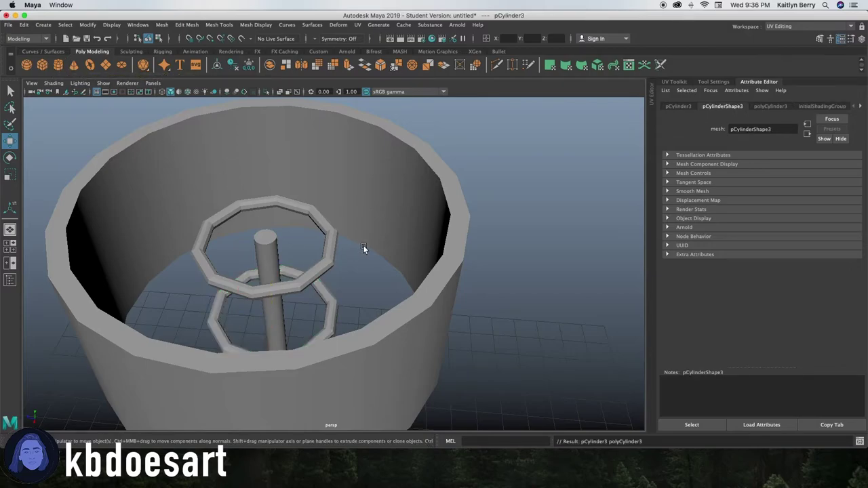
{"action": "right_click_drag", "start_coordinate": [364, 246], "coordinate": [194, 299], "text": "alt"}
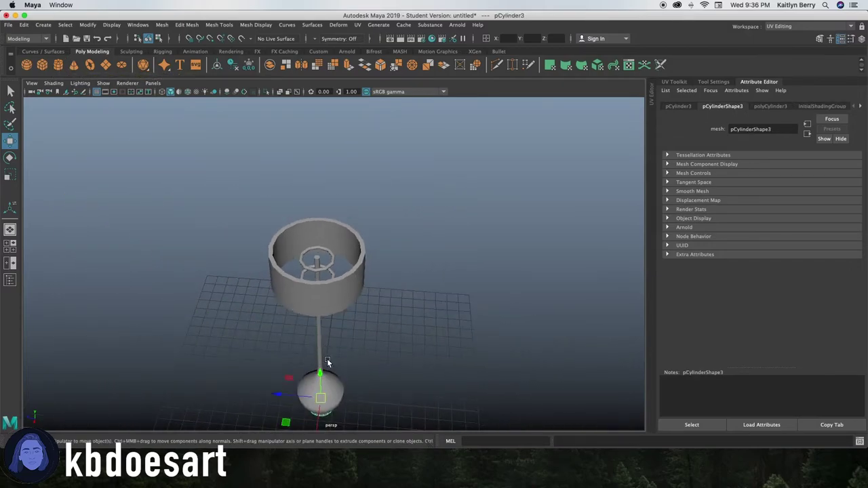
{"action": "left_click_drag", "start_coordinate": [327, 363], "coordinate": [324, 211]}
{"action": "right_click_drag", "start_coordinate": [324, 210], "coordinate": [866, 50], "text": "alt"}
{"action": "left_click", "coordinate": [772, 106]}
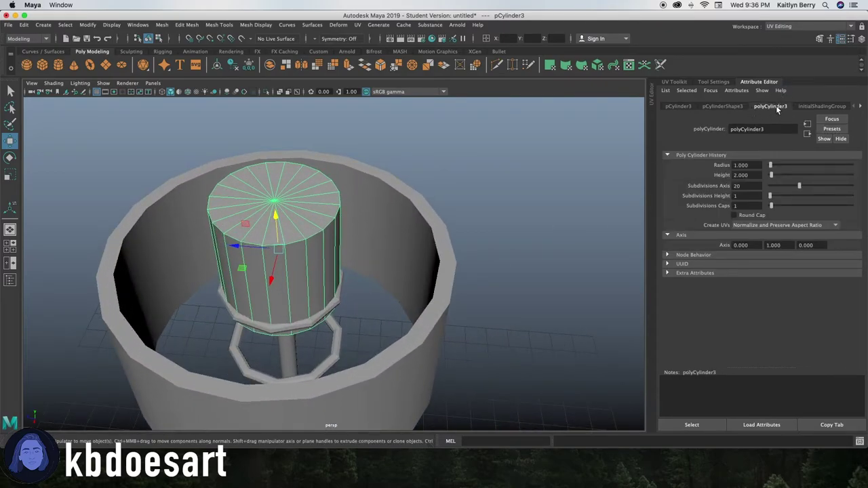
{"action": "left_click", "coordinate": [759, 176]}
{"action": "type", "text": "3"}
{"action": "key", "text": "Return"}
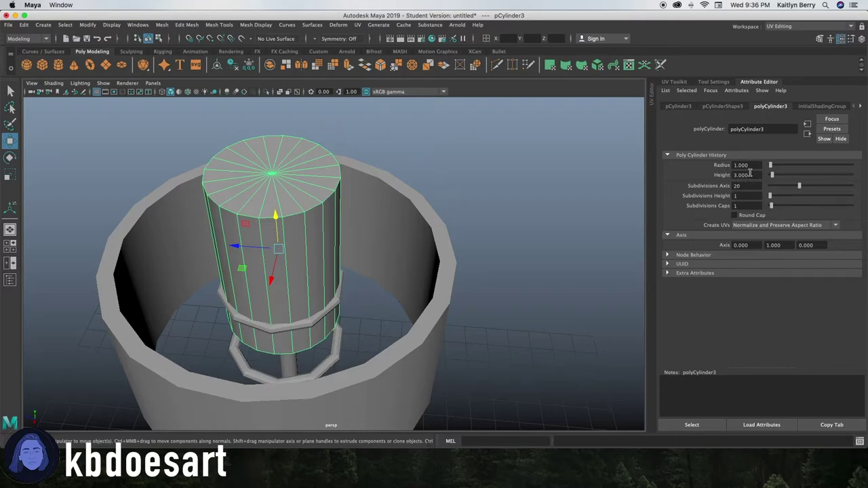
Thin the rod's radius down to 0.07
{"action": "left_click", "coordinate": [743, 166]}
{"action": "type", "text": ".5"}
{"action": "key", "text": "Return"}
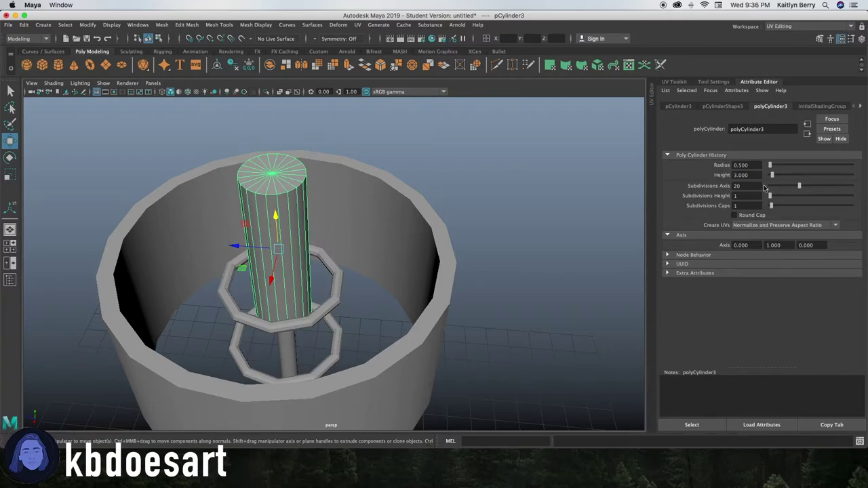
{"action": "left_click", "coordinate": [743, 165]}
{"action": "type", "text": ".1"}
{"action": "key", "text": "Return"}
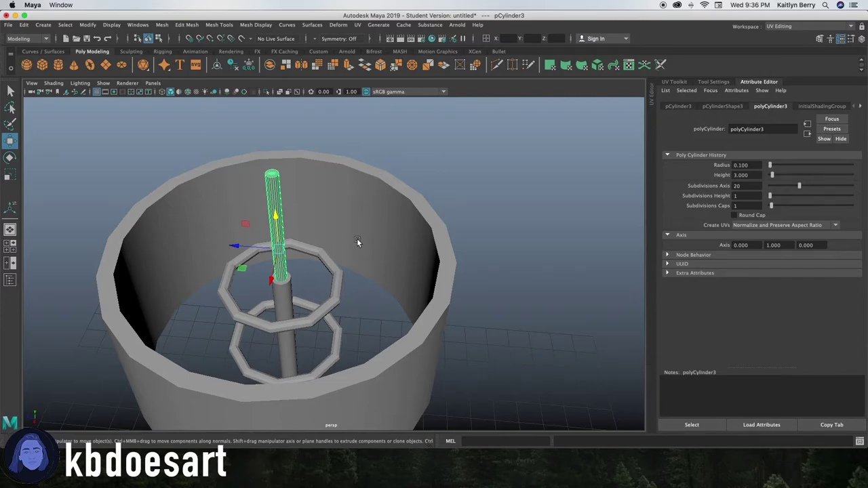
{"action": "left_click_drag", "start_coordinate": [357, 238], "coordinate": [331, 306], "text": "alt"}
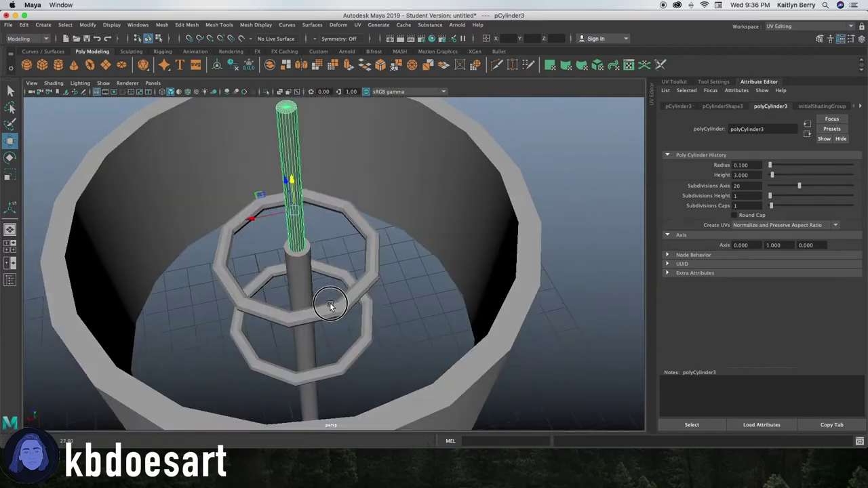
{"action": "left_click", "coordinate": [743, 165]}
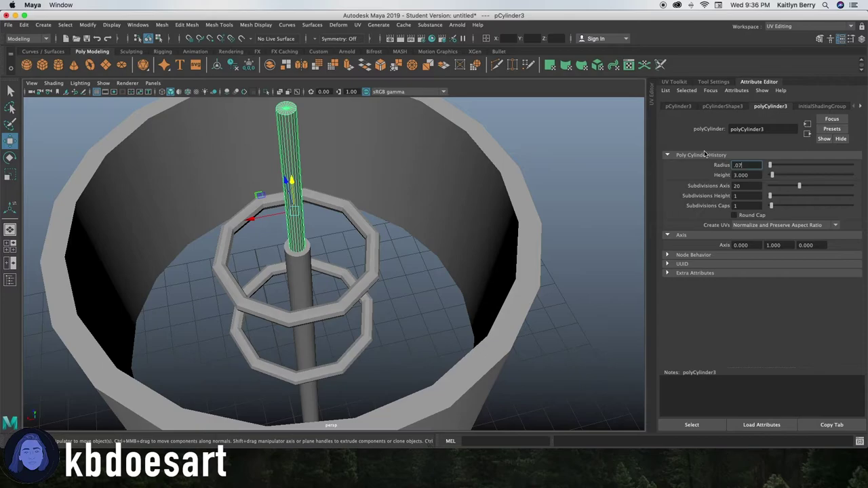
{"action": "type", "text": ".07"}
{"action": "key", "text": "Return"}
{"action": "left_click_drag", "start_coordinate": [370, 207], "coordinate": [401, 212], "text": "alt"}
{"action": "left_click", "coordinate": [679, 107]}
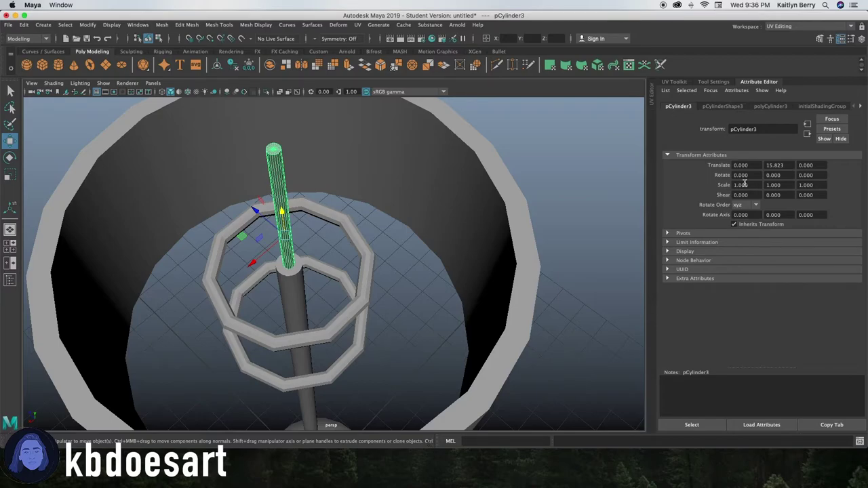
Rotate the rod 90 degrees on X, stretch it across the shade and lower it slightly
{"action": "left_click_drag", "start_coordinate": [756, 176], "coordinate": [712, 173]}
{"action": "type", "text": "90"}
{"action": "key", "text": "Return"}
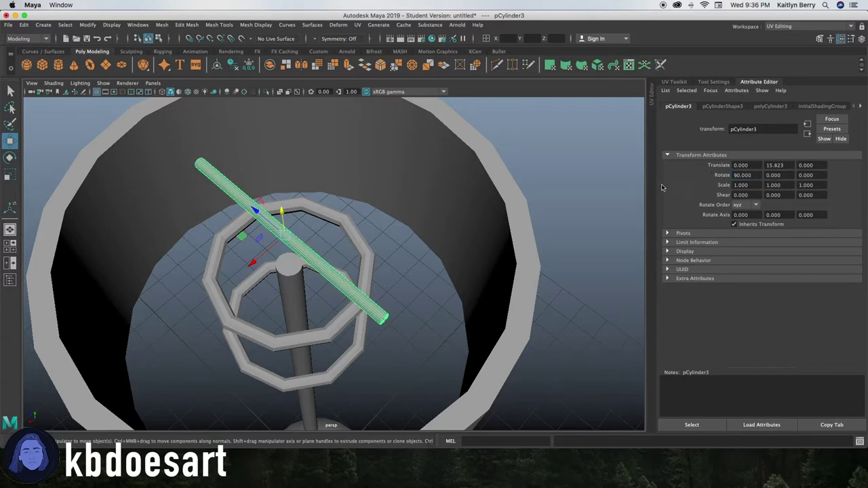
{"action": "left_click_drag", "start_coordinate": [432, 289], "coordinate": [461, 268], "text": "alt"}
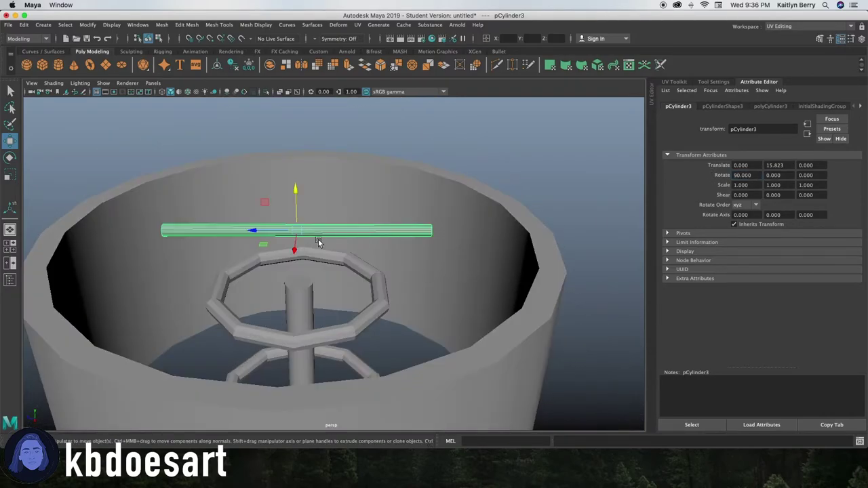
{"action": "key", "text": "r"}
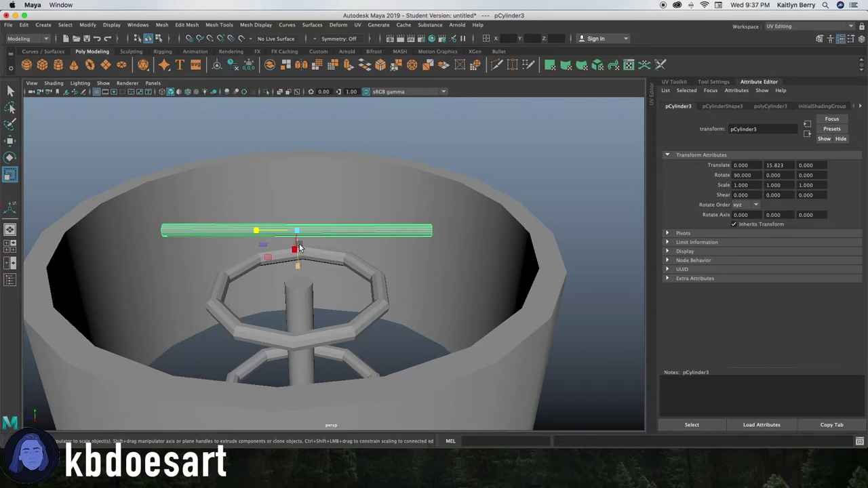
{"action": "left_click_drag", "start_coordinate": [267, 232], "coordinate": [237, 230]}
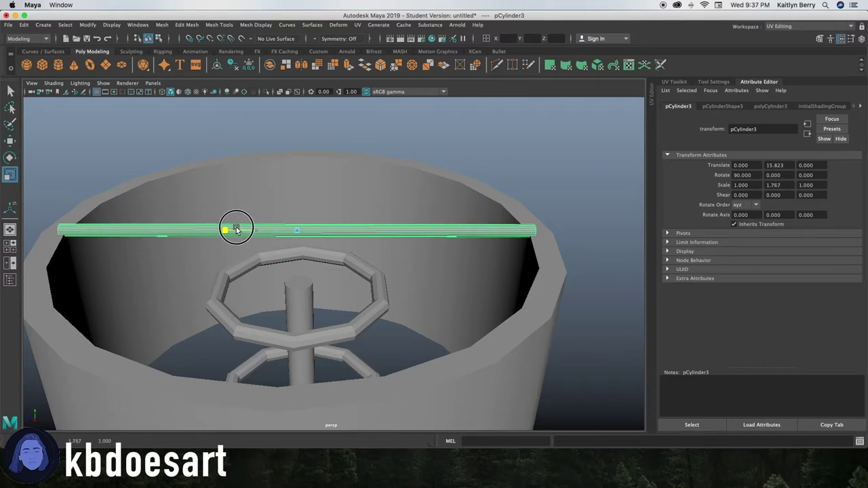
{"action": "key", "text": "w"}
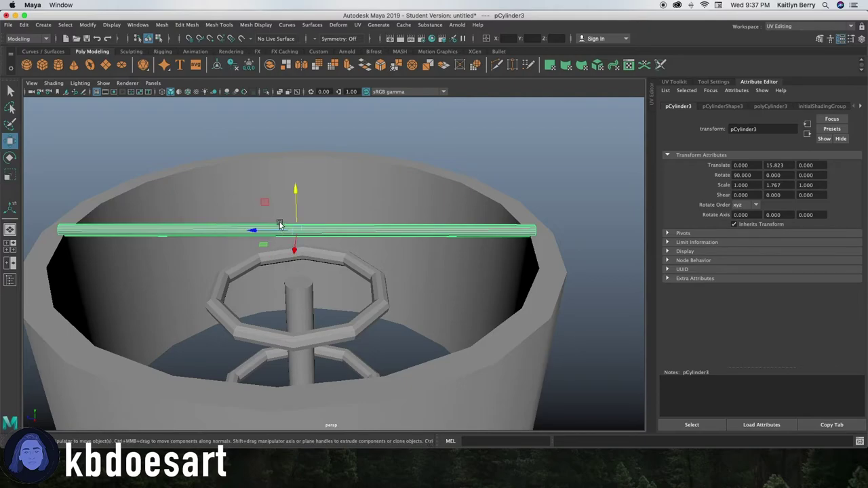
{"action": "left_click_drag", "start_coordinate": [295, 196], "coordinate": [302, 262]}
Duplicate the crossbar and move the copy down to Y 13.441 beneath the first
{"action": "left_click_drag", "start_coordinate": [305, 253], "coordinate": [401, 281], "text": "alt"}
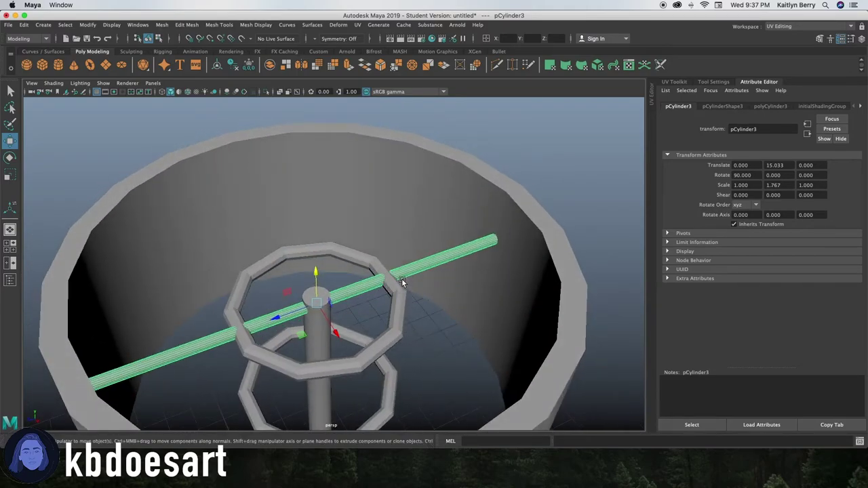
{"action": "key", "text": "ctrl+d"}
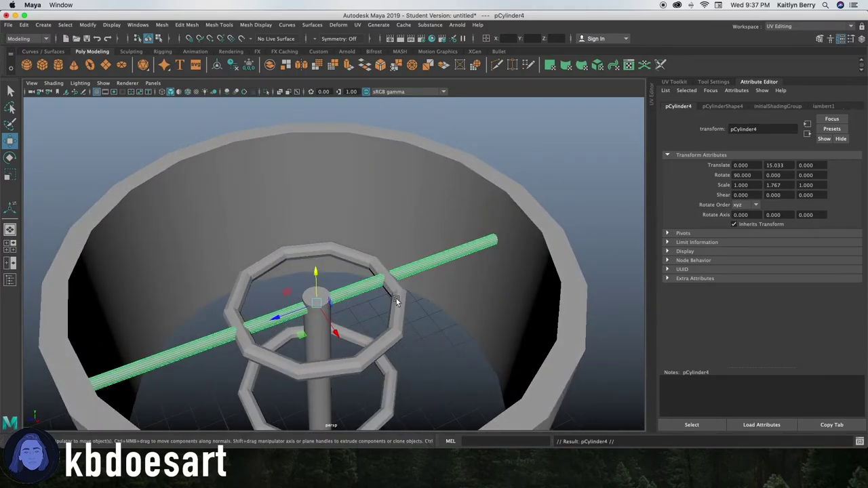
{"action": "left_click_drag", "start_coordinate": [380, 327], "coordinate": [363, 293], "text": "alt"}
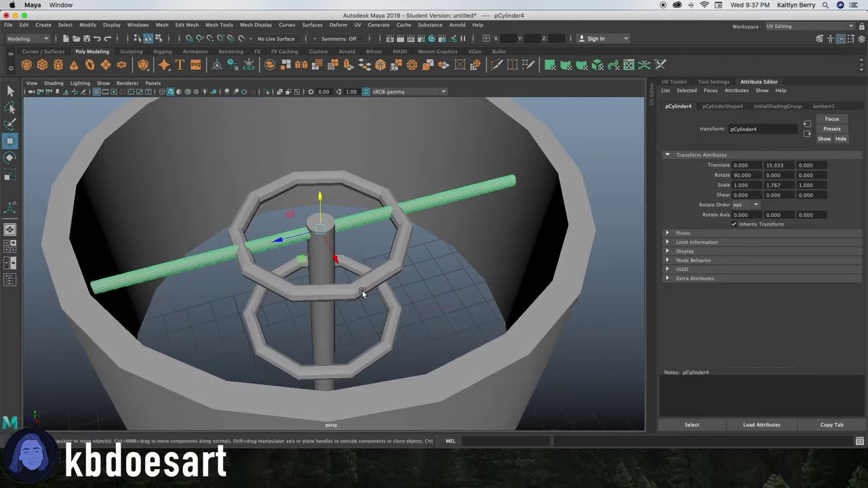
{"action": "left_click_drag", "start_coordinate": [322, 210], "coordinate": [330, 292]}
{"action": "left_click_drag", "start_coordinate": [566, 290], "coordinate": [356, 225], "text": "alt"}
{"action": "scroll", "coordinate": [370, 246], "scroll_direction": "down", "scroll_amount": 5}
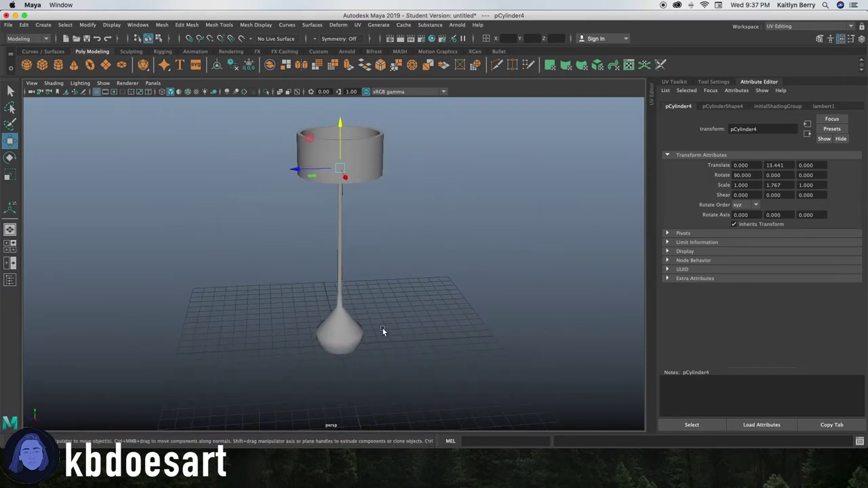
Bevel an edge loop around the lamp base with 2 segments
{"action": "right_click_drag", "start_coordinate": [335, 329], "coordinate": [333, 204]}
{"action": "scroll", "coordinate": [342, 284], "scroll_direction": "up", "scroll_amount": 8}
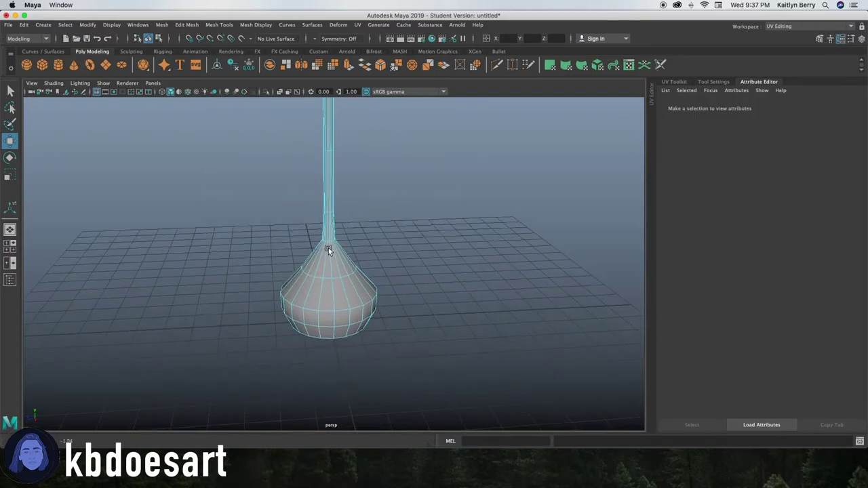
{"action": "double_click", "coordinate": [366, 282]}
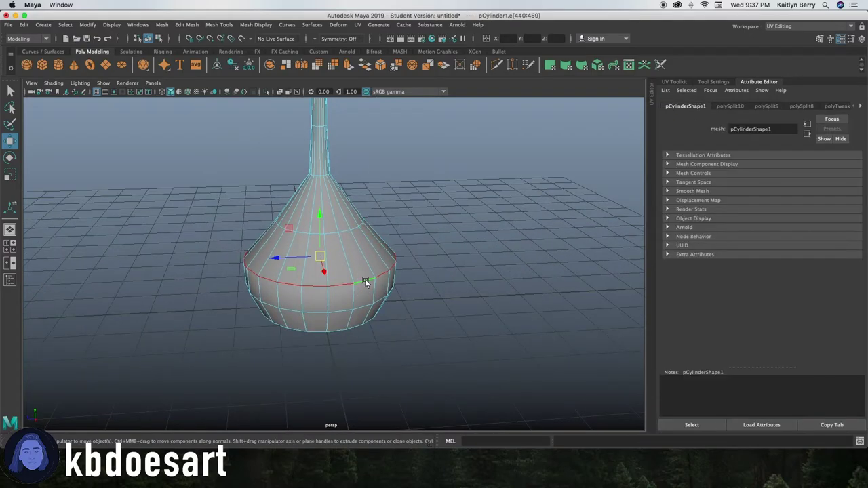
{"action": "key", "text": "ctrl+b"}
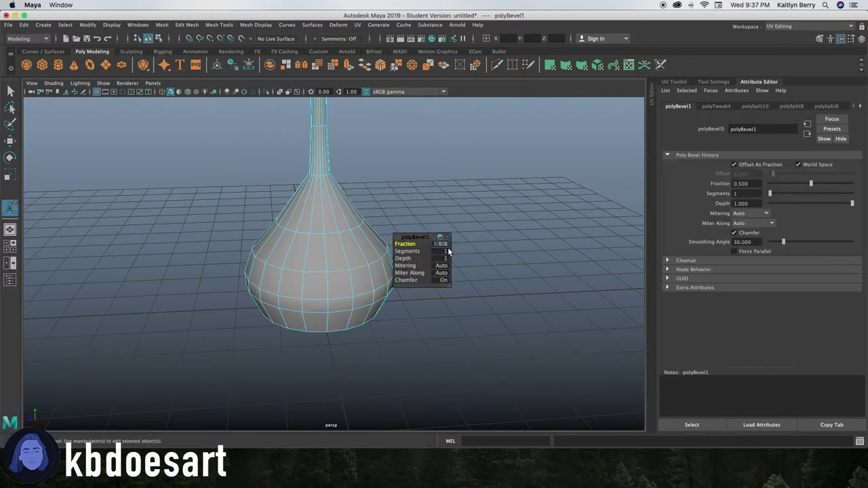
{"action": "left_click_drag", "start_coordinate": [439, 250], "coordinate": [396, 248]}
Bevel the base's bottom edge loop with 2 segments and a 0.37 fraction
{"action": "double_click", "coordinate": [345, 331]}
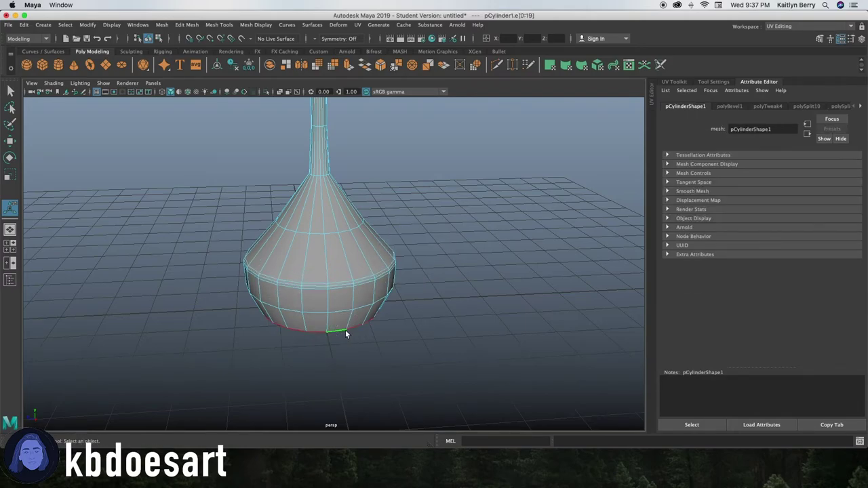
{"action": "key", "text": "ctrl+b"}
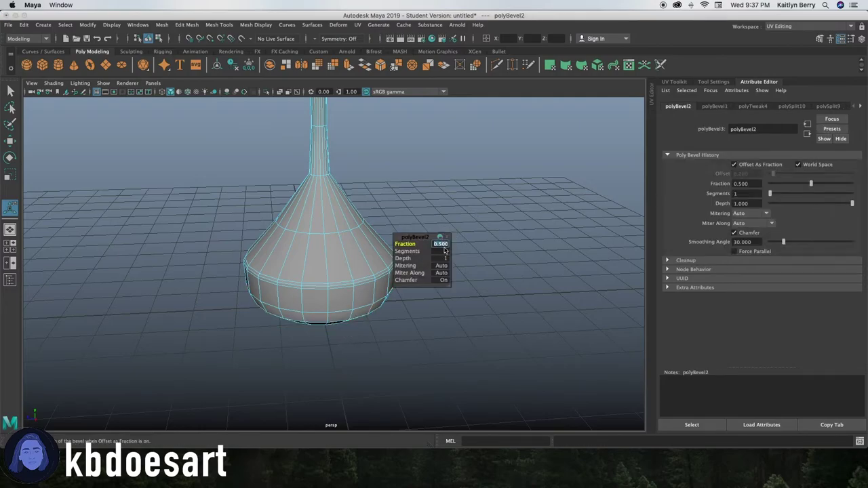
{"action": "left_click", "coordinate": [444, 252]}
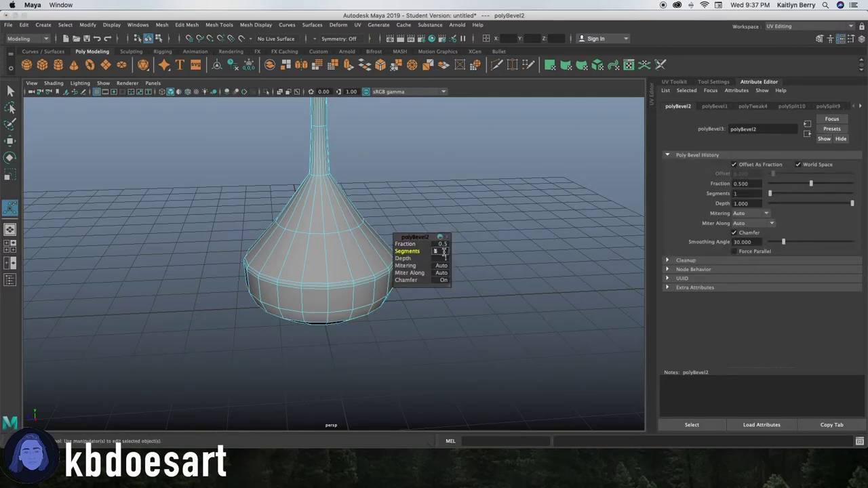
{"action": "type", "text": "2"}
{"action": "key", "text": "Return"}
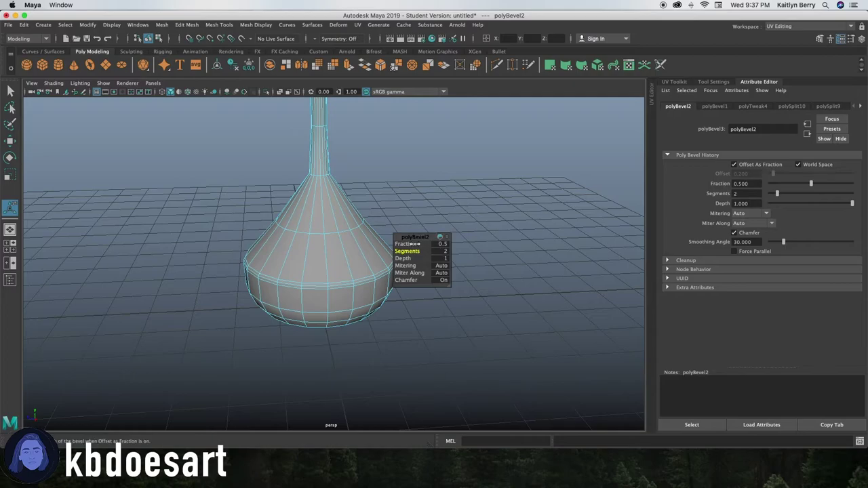
{"action": "left_click_drag", "start_coordinate": [416, 248], "coordinate": [395, 284]}
{"action": "key", "text": "q"}
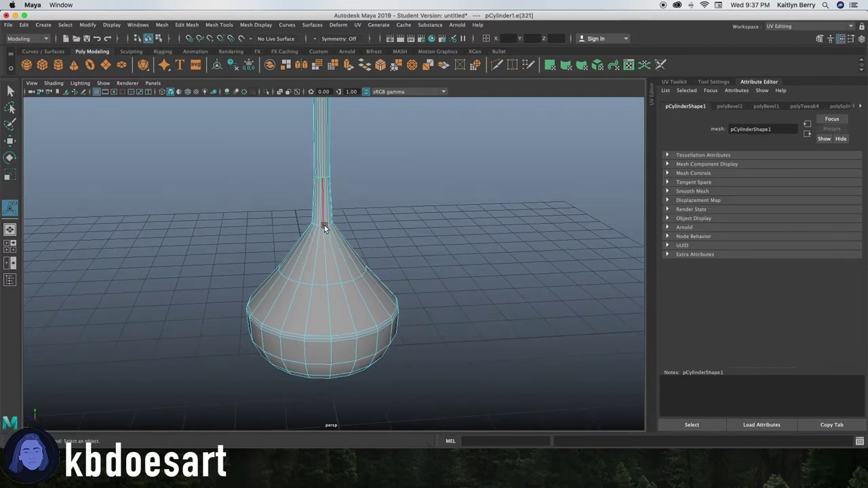
Bevel the neck edge loop with 2 segments and a 0.15 fraction
{"action": "left_click", "coordinate": [323, 225]}
{"action": "double_click", "coordinate": [322, 224]}
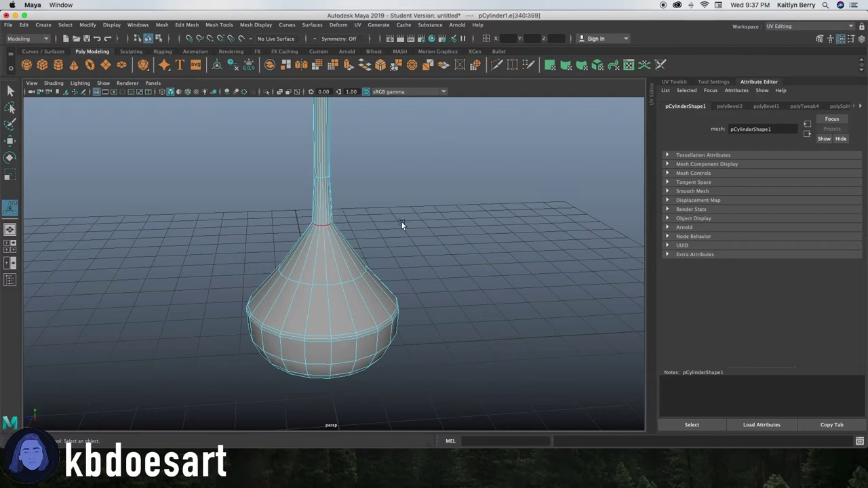
{"action": "key", "text": "ctrl+b"}
{"action": "left_click", "coordinate": [440, 251]}
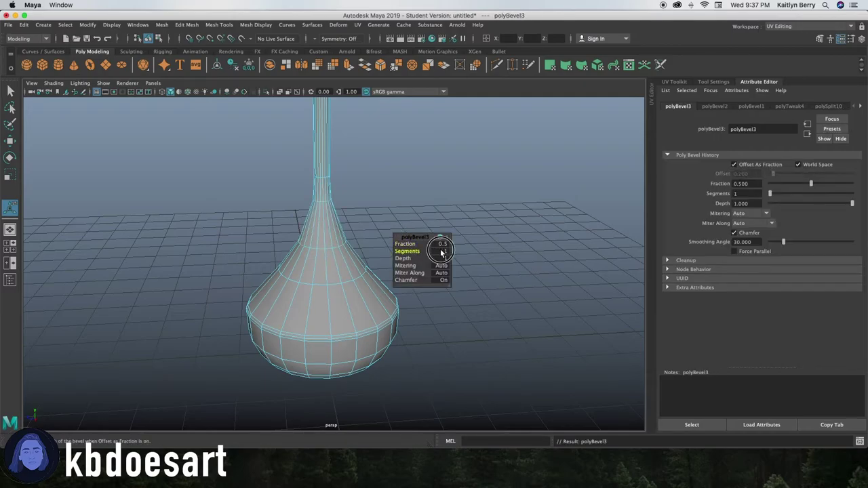
{"action": "type", "text": "2"}
{"action": "key", "text": "Return"}
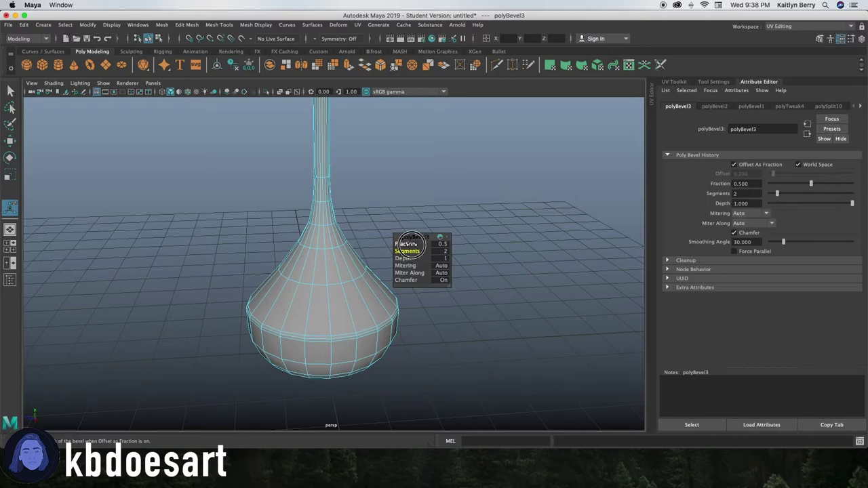
{"action": "left_click_drag", "start_coordinate": [411, 244], "coordinate": [397, 243]}
{"action": "middle_click_drag", "start_coordinate": [397, 243], "coordinate": [395, 242]}
{"action": "scroll", "coordinate": [362, 339], "scroll_direction": "up", "scroll_amount": 8}
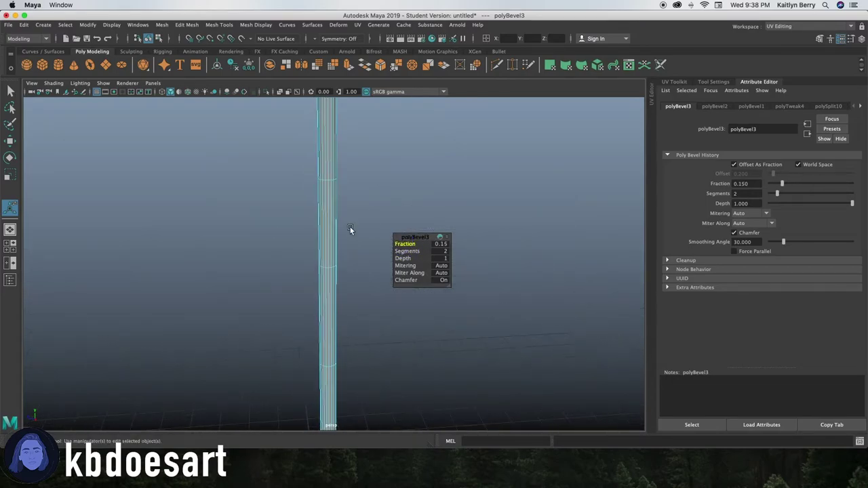
Bevel the pole's top edge loop with 2 segments and a 0.2 fraction
{"action": "left_click_drag", "start_coordinate": [350, 229], "coordinate": [309, 206], "text": "alt"}
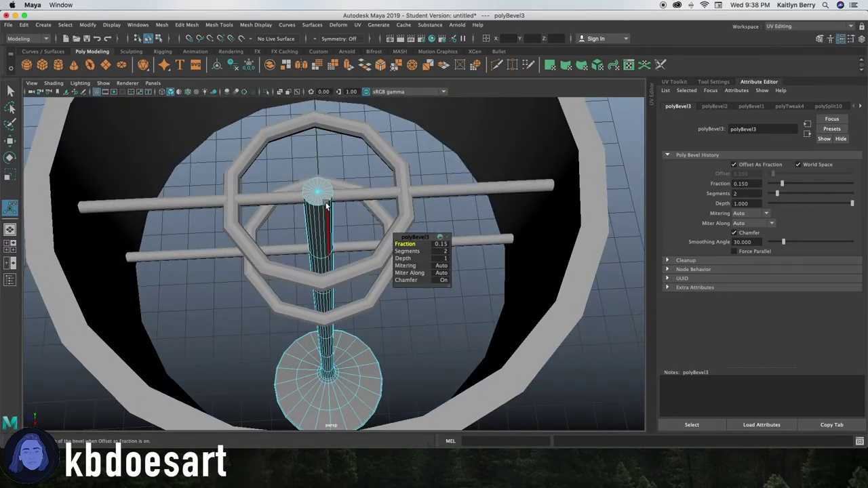
{"action": "double_click", "coordinate": [321, 207]}
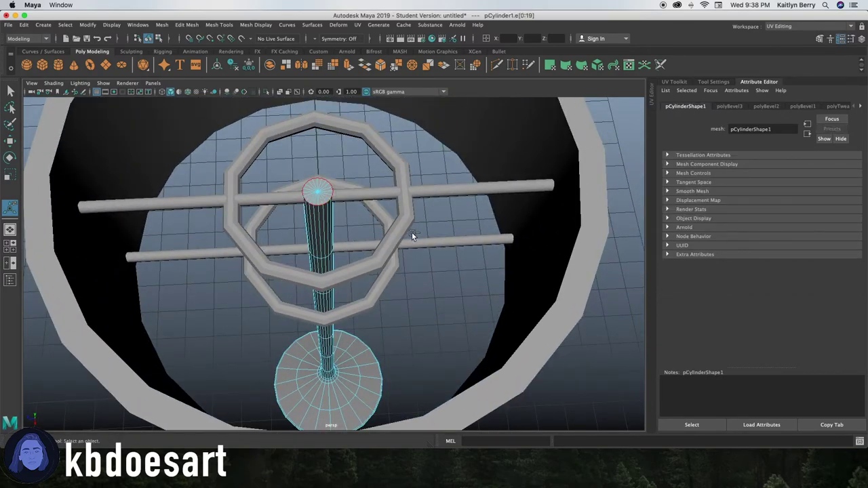
{"action": "key", "text": "ctrl+b"}
{"action": "left_click", "coordinate": [439, 251]}
{"action": "type", "text": "2"}
{"action": "key", "text": "Return"}
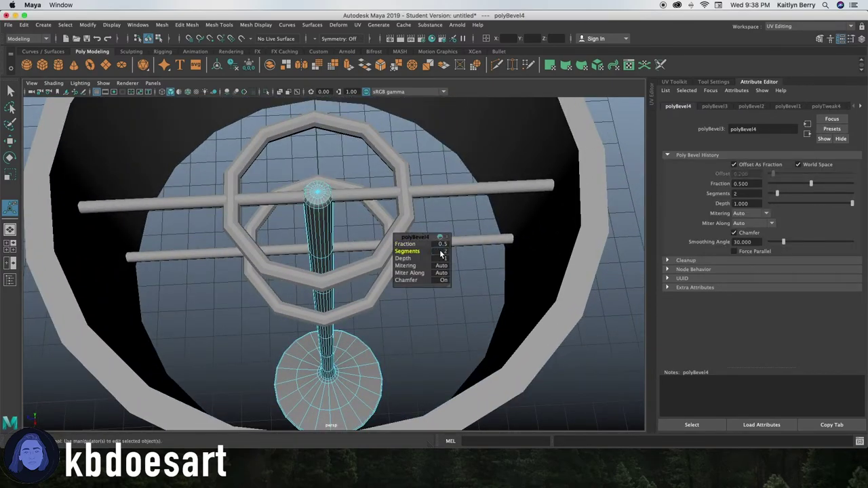
{"action": "left_click", "coordinate": [407, 244]}
{"action": "middle_click_drag", "start_coordinate": [415, 245], "coordinate": [399, 244]}
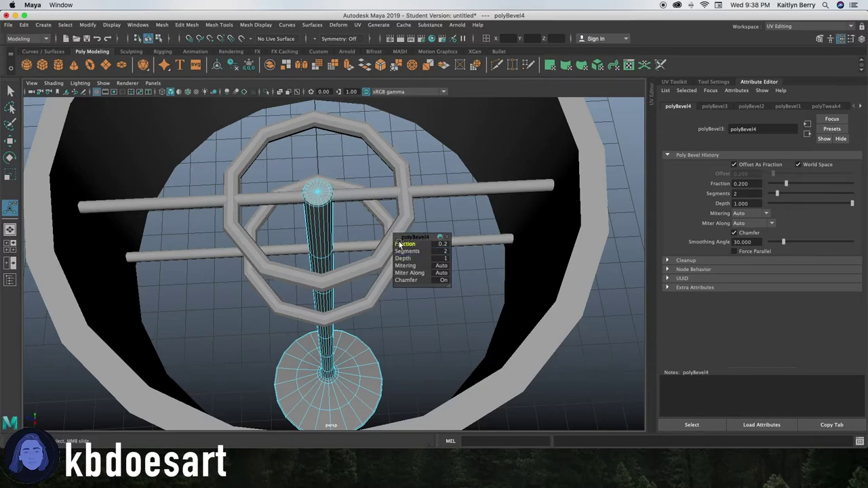
Select the shade's bottom rim and inner rim edge loops
{"action": "left_click", "coordinate": [360, 272]}
{"action": "left_click_drag", "start_coordinate": [397, 290], "coordinate": [346, 376], "text": "alt"}
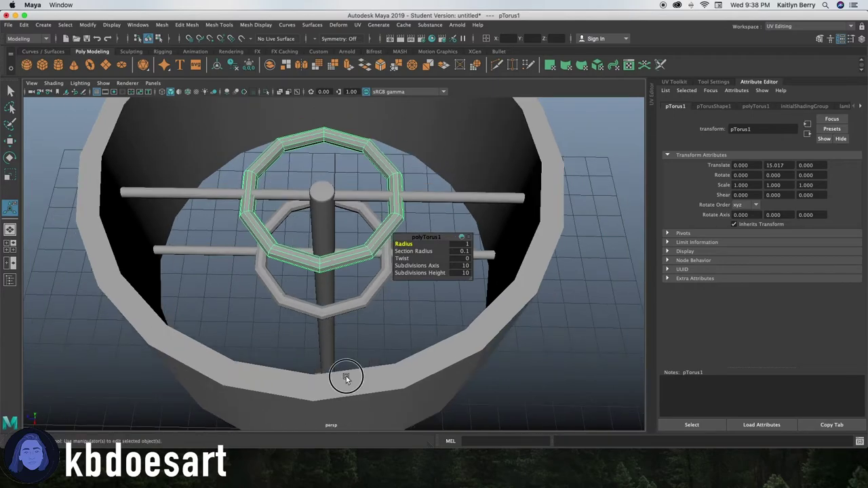
{"action": "left_click", "coordinate": [346, 375]}
{"action": "right_click", "coordinate": [354, 369]}
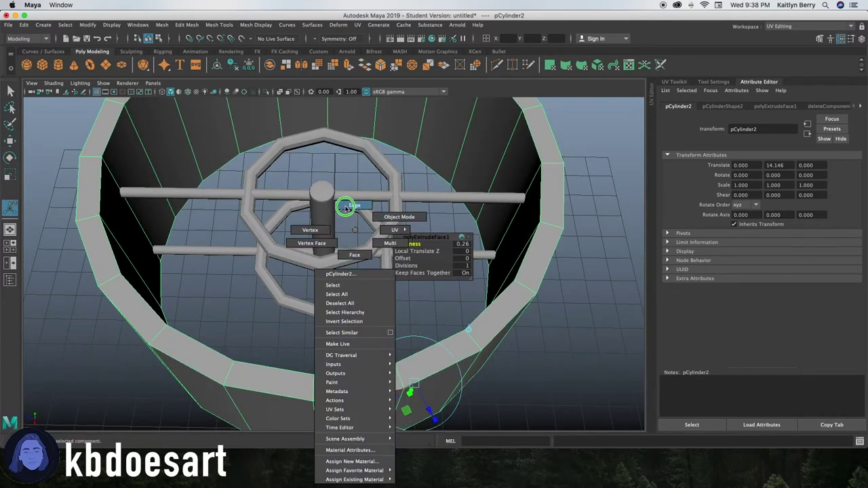
{"action": "left_click", "coordinate": [346, 208]}
{"action": "left_click", "coordinate": [385, 377]}
{"action": "double_click", "coordinate": [386, 389]}
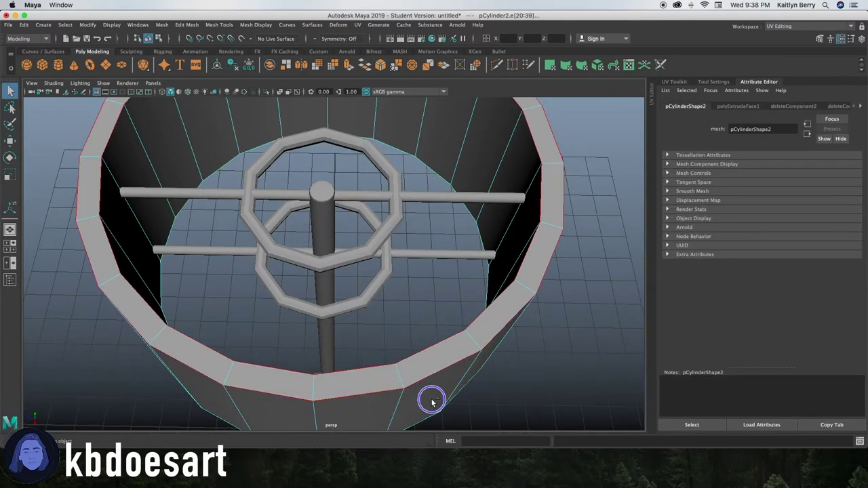
{"action": "left_click_drag", "start_coordinate": [448, 394], "coordinate": [459, 331], "text": "alt"}
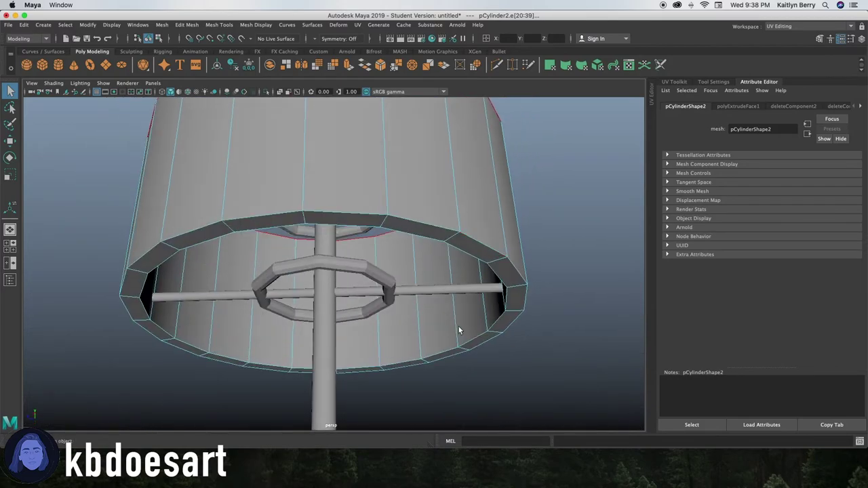
{"action": "double_click", "coordinate": [433, 233], "text": "shift"}
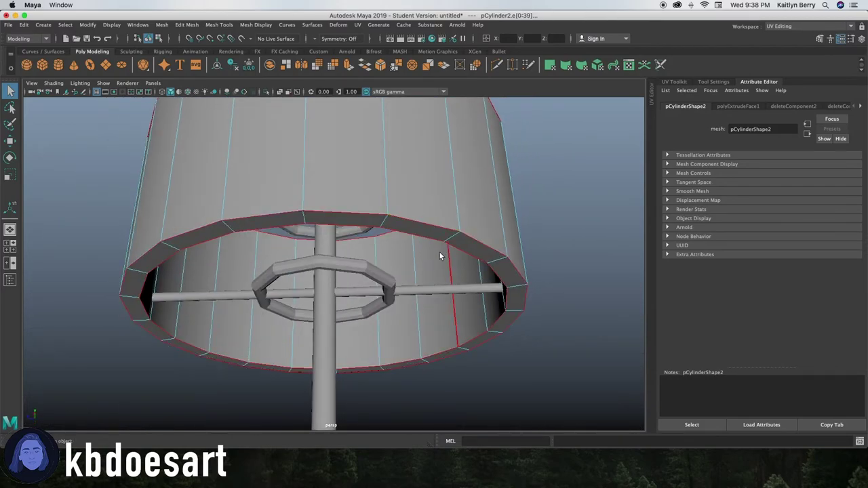
Bevel both rim loops with 2 segments and a fraction of about 0.33
{"action": "key", "text": "ctrl+b"}
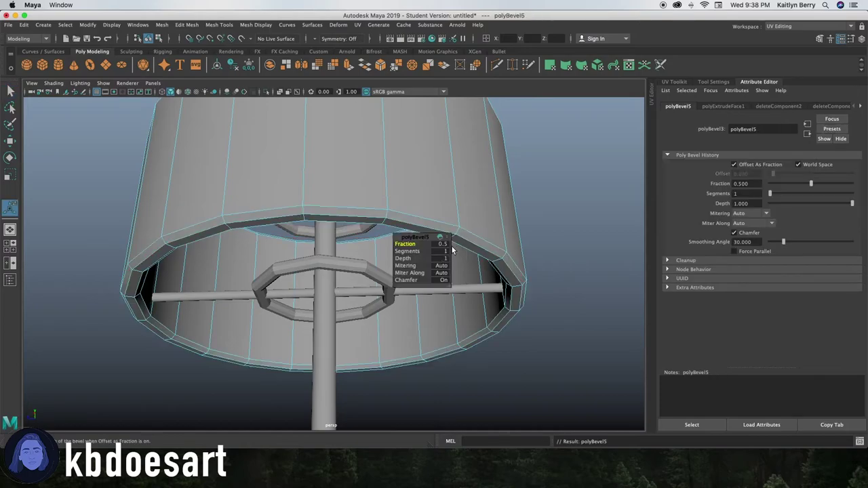
{"action": "type", "text": "2"}
{"action": "key", "text": "Return"}
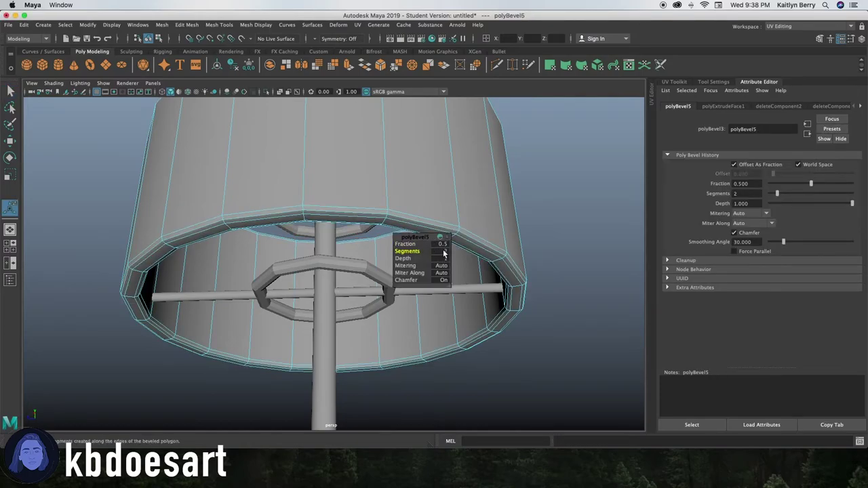
{"action": "left_click_drag", "start_coordinate": [419, 244], "coordinate": [411, 246]}
{"action": "left_click", "coordinate": [417, 180]}
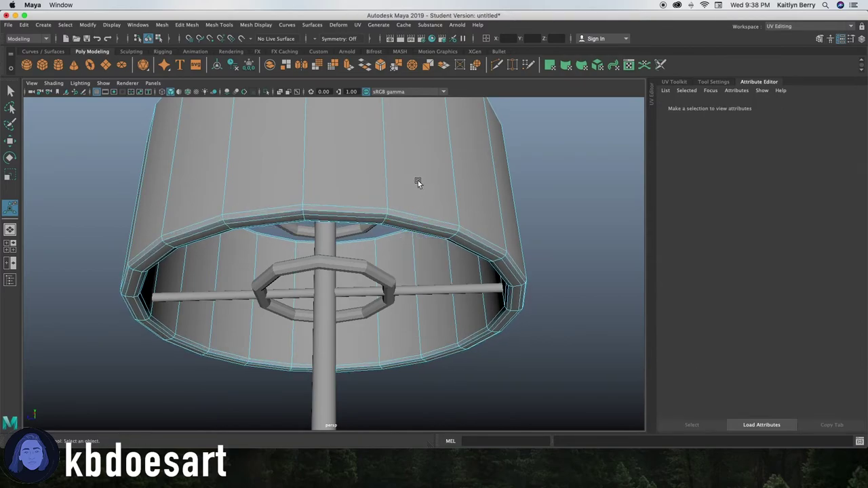
{"action": "left_click_drag", "start_coordinate": [417, 180], "coordinate": [398, 258], "text": "alt"}
Show both torus rings with smooth mesh preview
{"action": "left_click", "coordinate": [400, 296]}
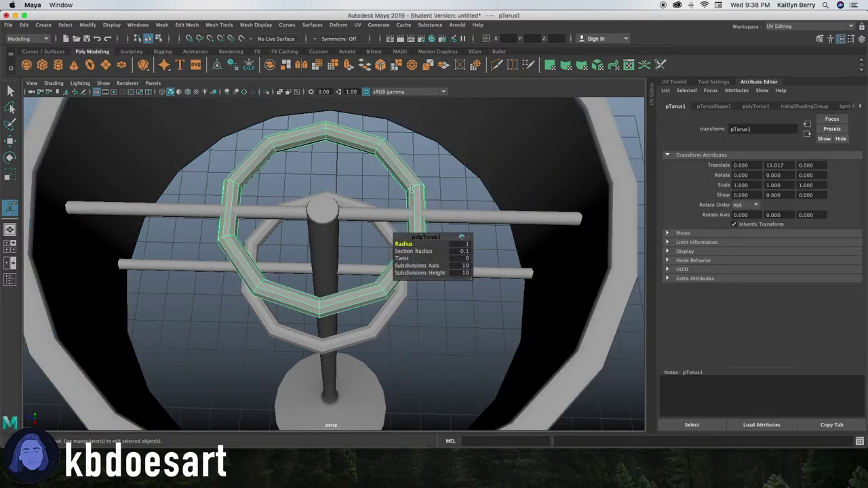
{"action": "key", "text": "3"}
{"action": "left_click", "coordinate": [383, 317]}
{"action": "key", "text": "3"}
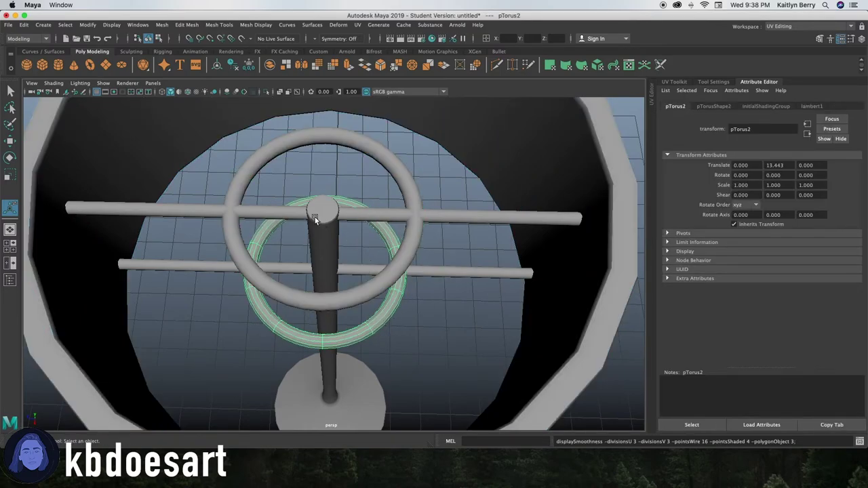
Smooth-preview the upper crossbar so its ends look rounded, then review both crossbars
{"action": "left_click", "coordinate": [535, 168]}
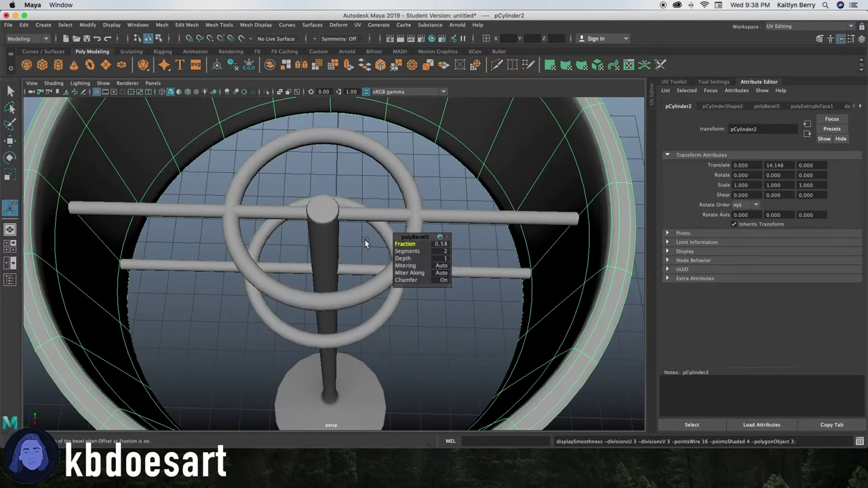
{"action": "left_click", "coordinate": [346, 392]}
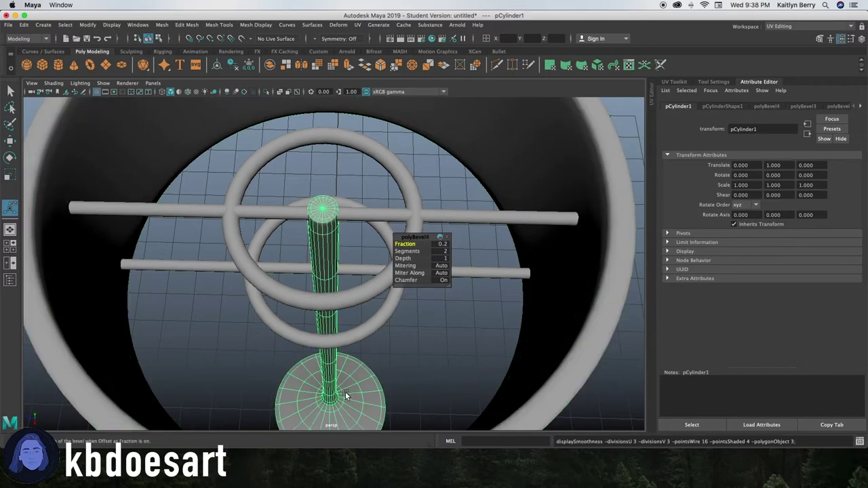
{"action": "left_click", "coordinate": [508, 219]}
{"action": "key", "text": "3"}
{"action": "left_click", "coordinate": [505, 298]}
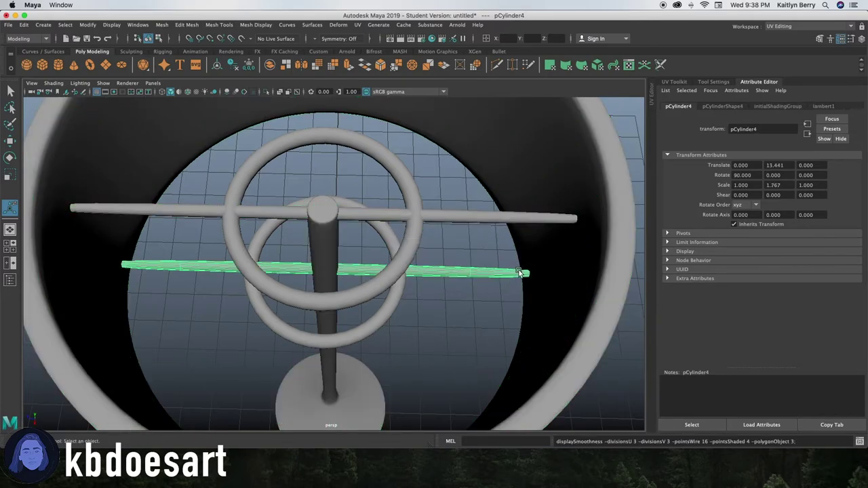
{"action": "left_click_drag", "start_coordinate": [414, 334], "coordinate": [448, 235], "text": "alt"}
{"action": "left_click", "coordinate": [465, 169]}
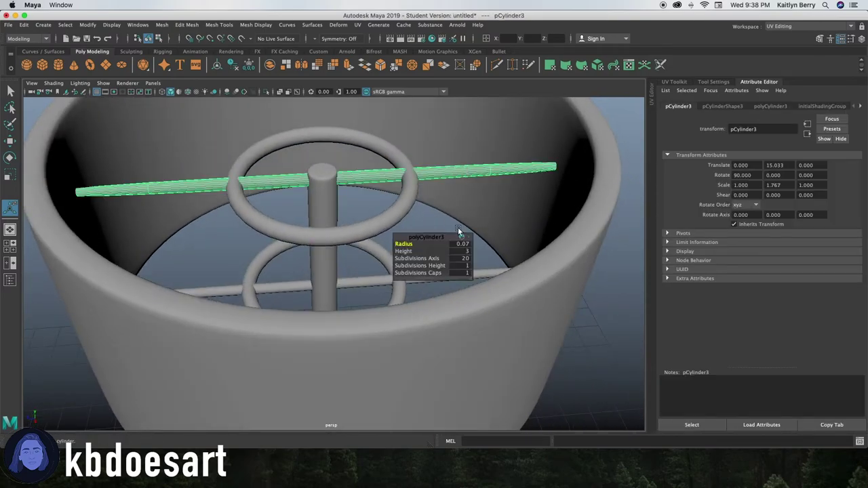
{"action": "left_click", "coordinate": [488, 274]}
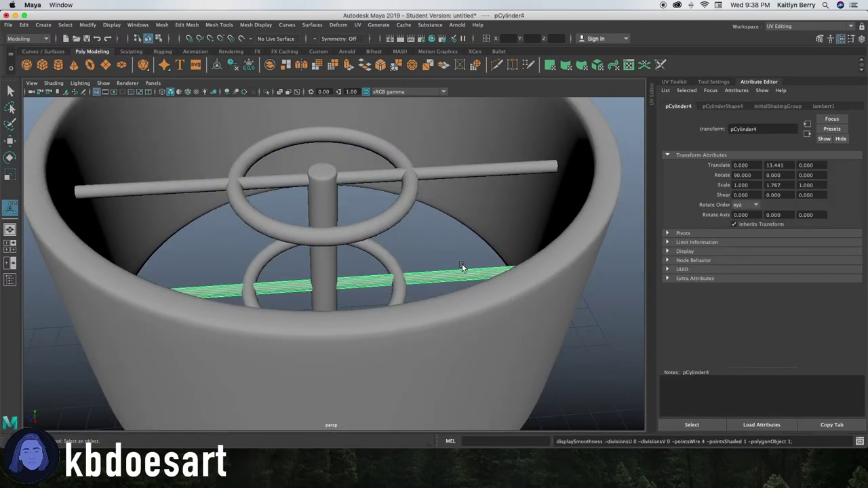
{"action": "left_click_drag", "start_coordinate": [448, 272], "coordinate": [409, 268], "text": "alt"}
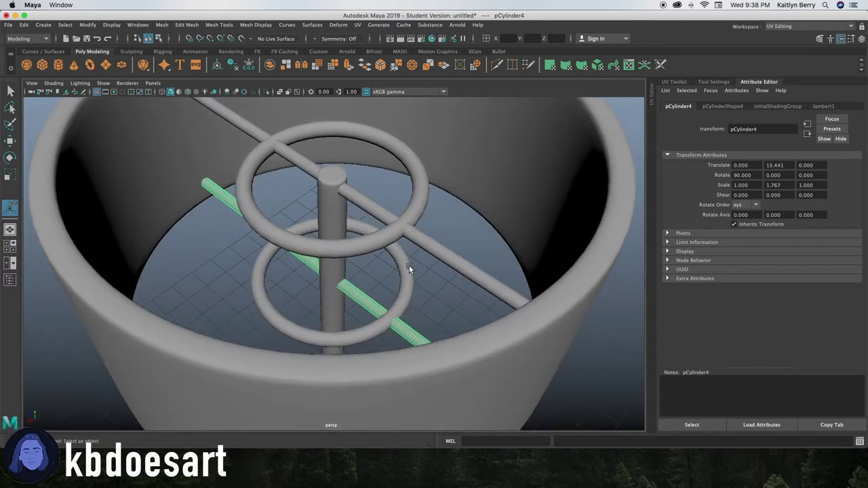
{"action": "right_click_drag", "start_coordinate": [409, 268], "coordinate": [250, 271], "text": "alt"}
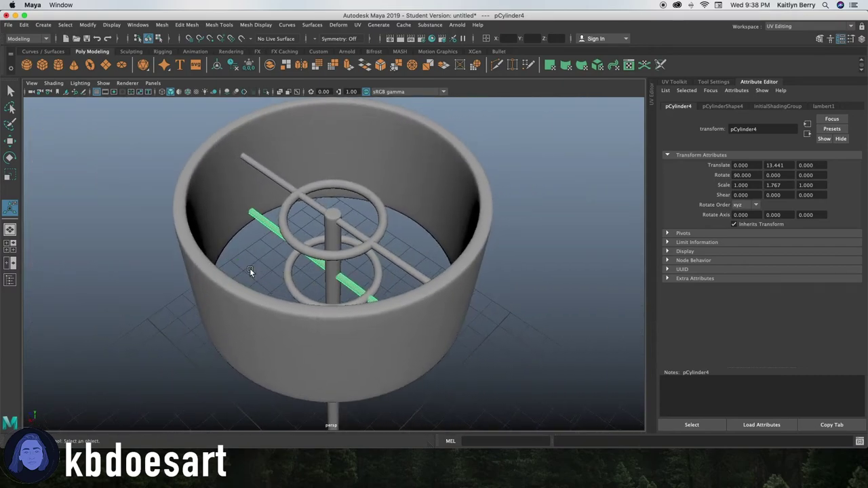
Select the lampshade cylinder and hide it to expose the rings and crossbars
{"action": "left_click", "coordinate": [476, 251]}
{"action": "key", "text": "ctrl+b"}
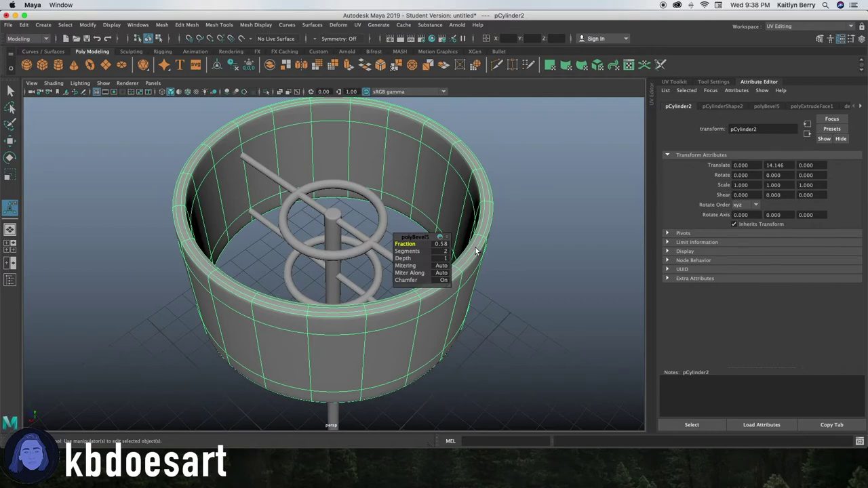
{"action": "key", "text": "ctrl+h"}
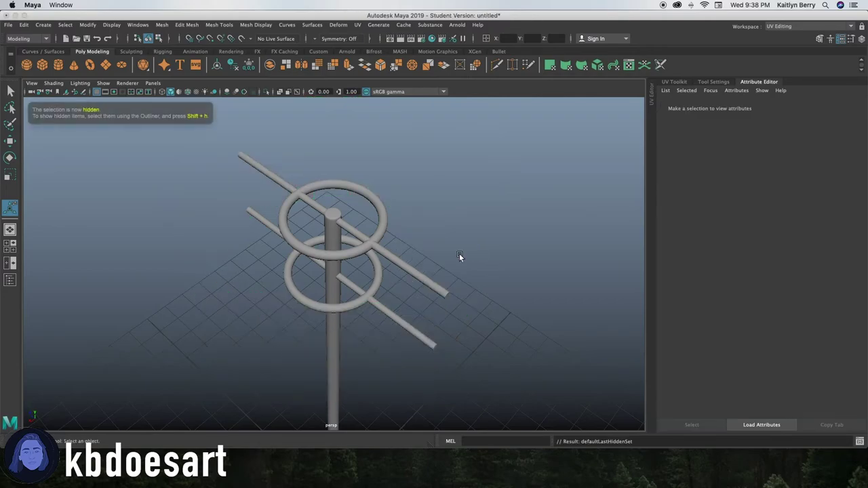
Bevel the upper crossbar's end edge loops and narrow the polyBevel6 fraction to 0.35
{"action": "right_click_drag", "start_coordinate": [428, 288], "coordinate": [417, 202]}
{"action": "left_click_drag", "start_coordinate": [439, 312], "coordinate": [419, 315], "text": "alt"}
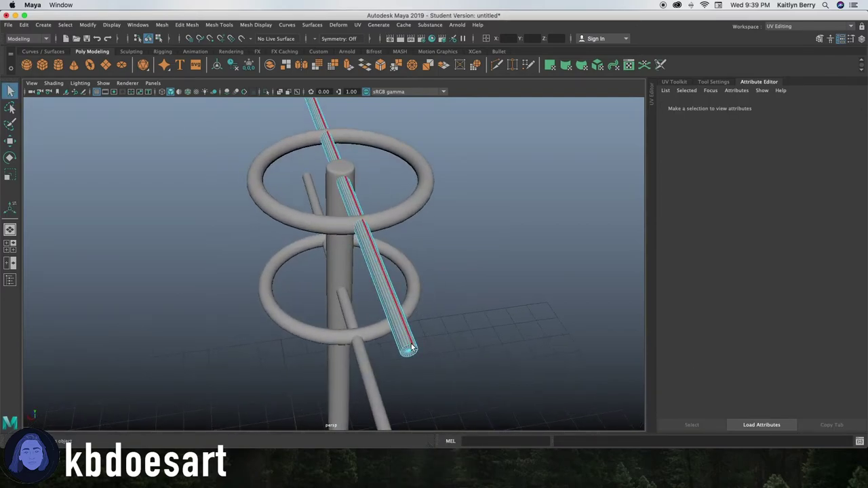
{"action": "left_click", "coordinate": [406, 282]}
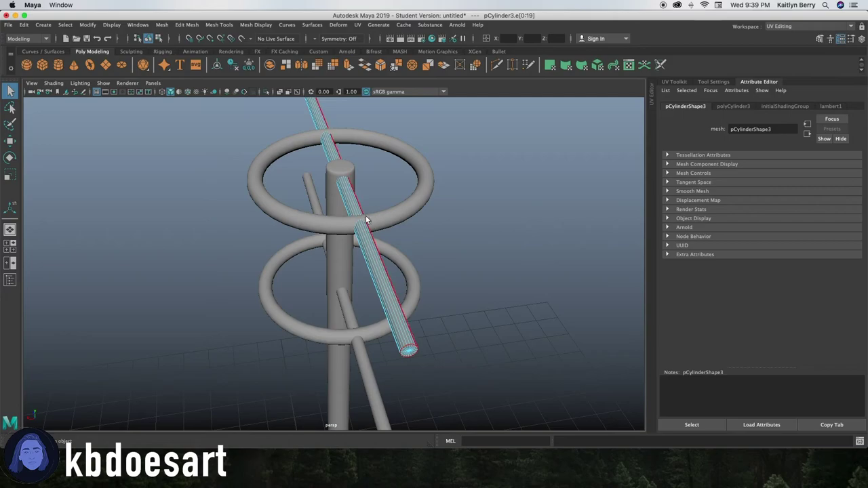
{"action": "left_click_drag", "start_coordinate": [366, 218], "coordinate": [239, 299], "text": "alt"}
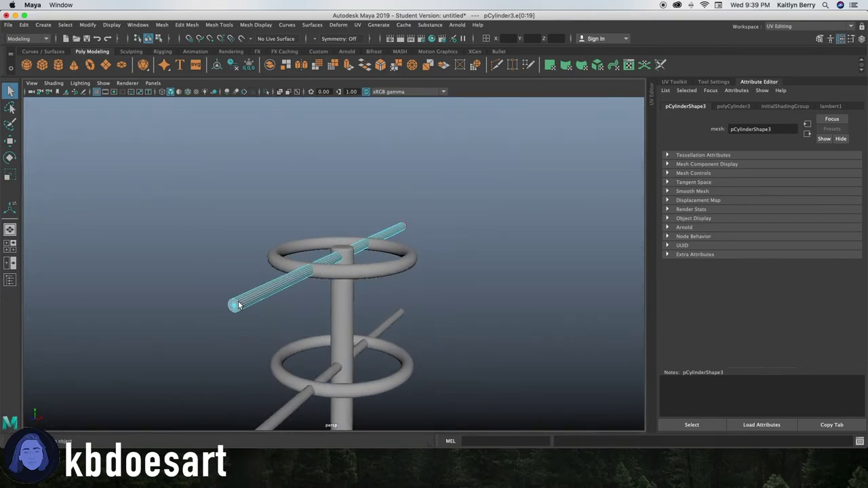
{"action": "double_click", "coordinate": [235, 305]}
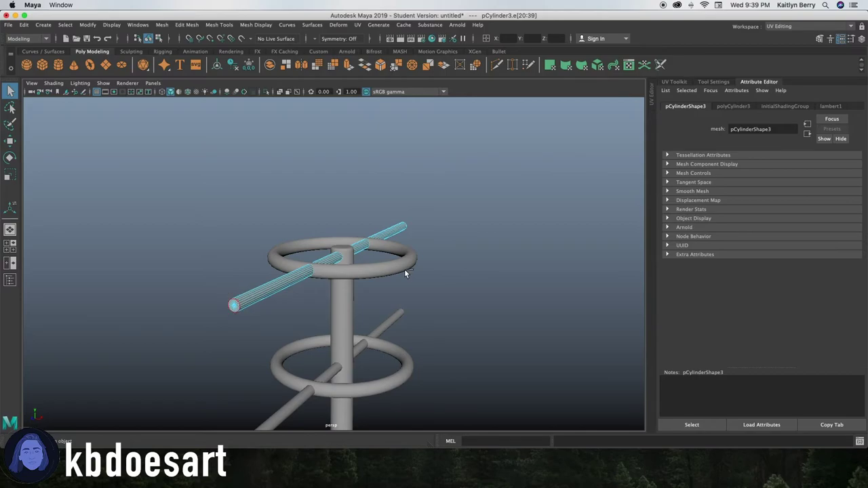
{"action": "key", "text": "ctrl+b"}
{"action": "left_click", "coordinate": [446, 251]}
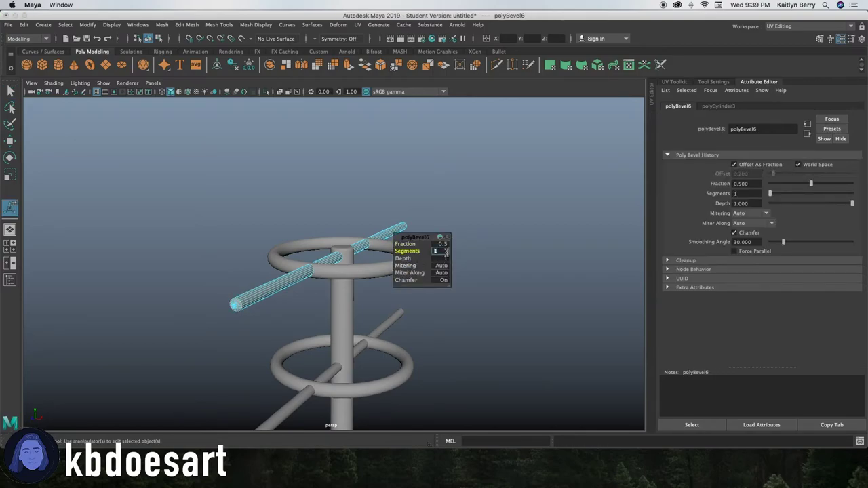
{"action": "left_click", "coordinate": [406, 243]}
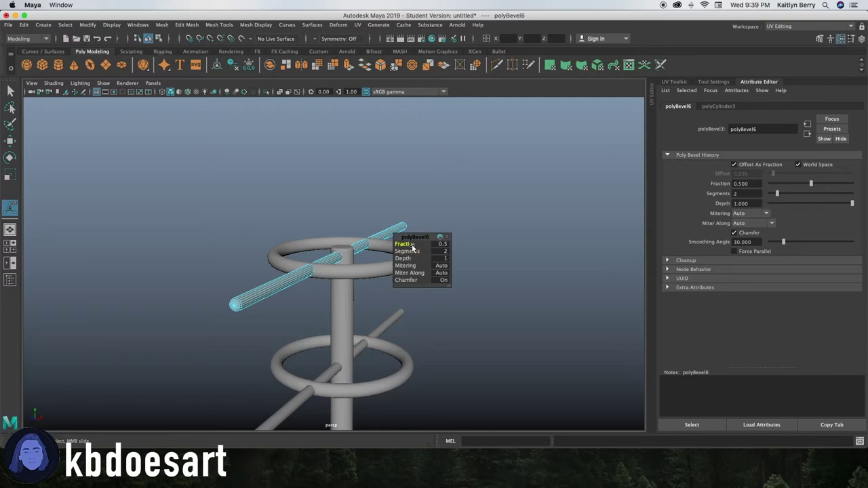
{"action": "middle_click_drag", "start_coordinate": [407, 243], "coordinate": [392, 254]}
{"action": "left_click_drag", "start_coordinate": [354, 370], "coordinate": [343, 250], "text": "alt"}
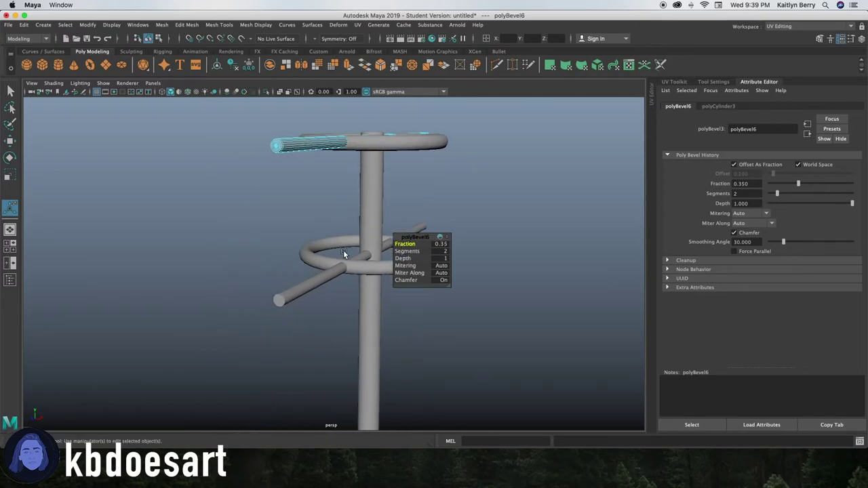
{"action": "key", "text": "F8"}
Bevel both end-cap edge loops of the lower rod pCylinder4 (2 segments, 0.5 fraction)
{"action": "right_click_drag", "start_coordinate": [289, 296], "coordinate": [280, 303]}
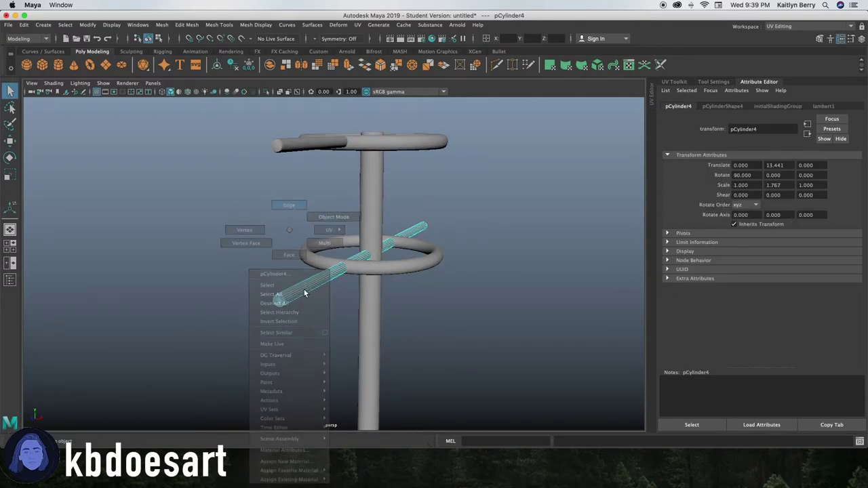
{"action": "left_click", "coordinate": [281, 298]}
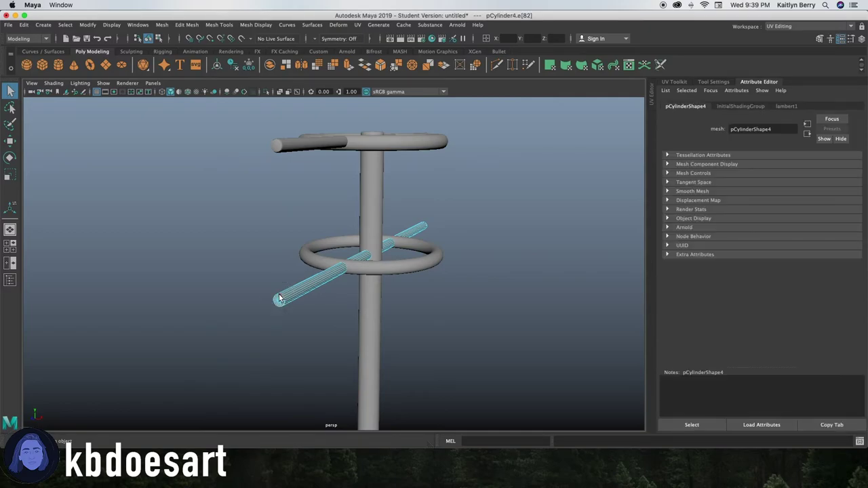
{"action": "left_click", "coordinate": [385, 314]}
{"action": "scroll", "coordinate": [269, 304], "scroll_direction": "up", "scroll_amount": 3}
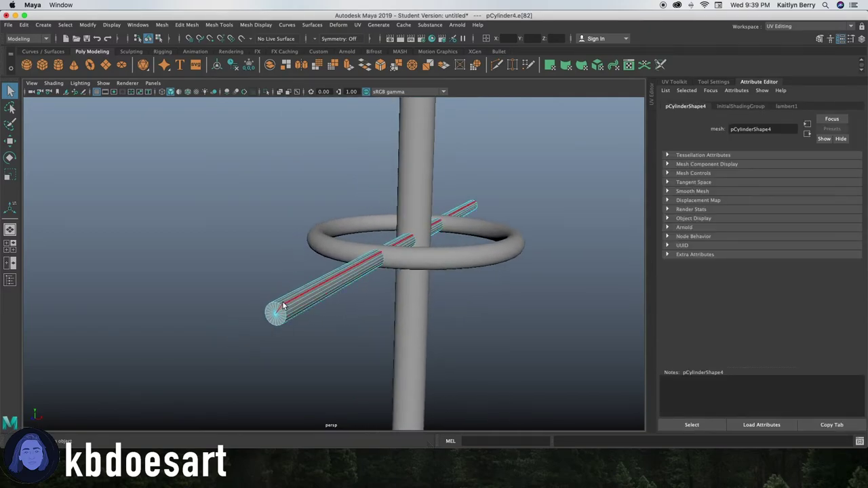
{"action": "double_click", "coordinate": [279, 309]}
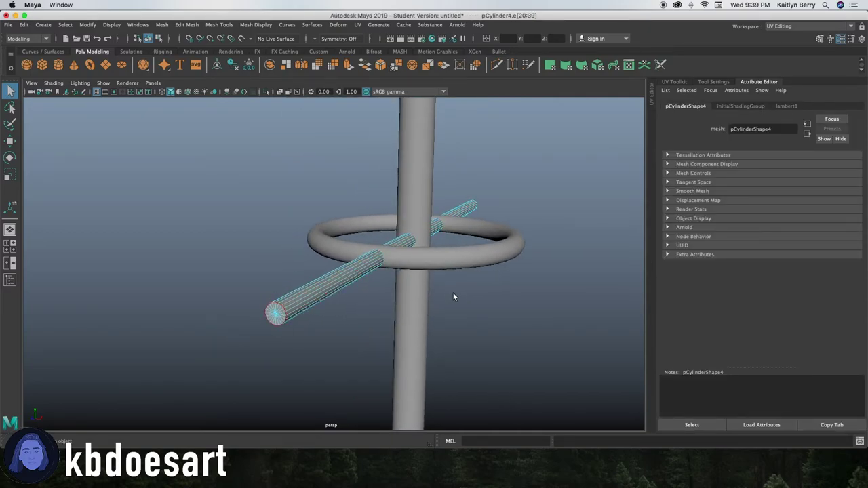
{"action": "left_click_drag", "start_coordinate": [453, 293], "coordinate": [239, 287], "text": "alt"}
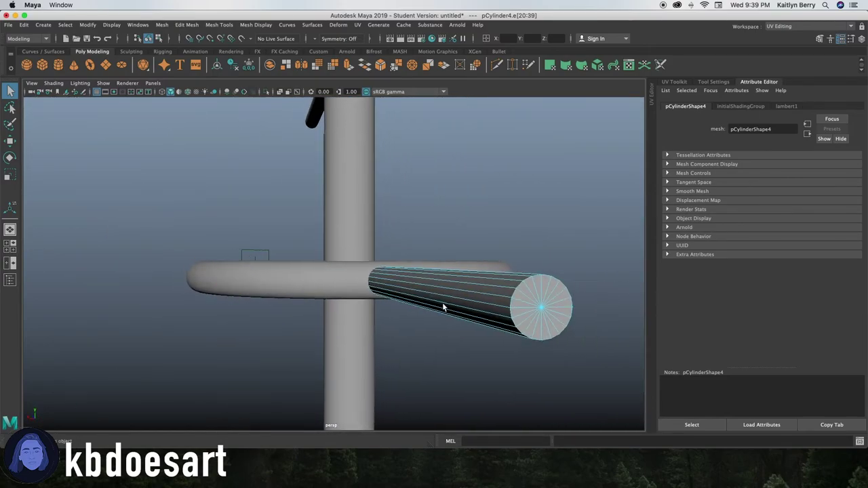
{"action": "double_click", "coordinate": [513, 293], "text": "shift"}
{"action": "key", "text": "ctrl+b"}
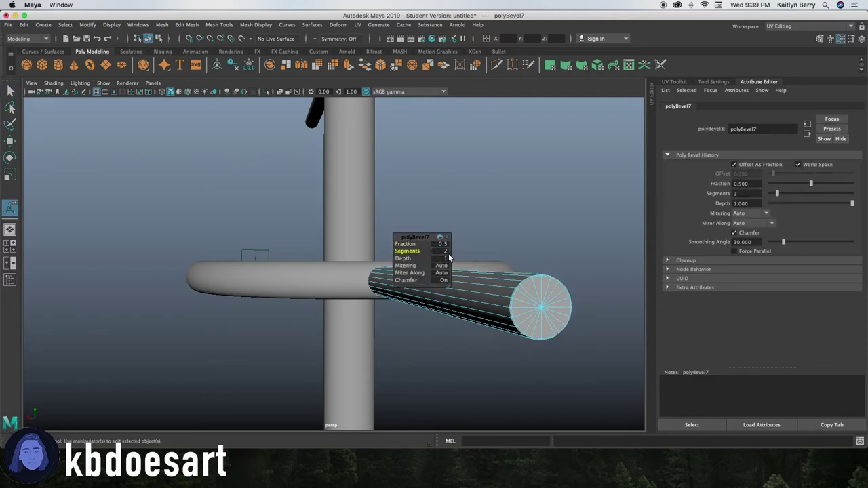
{"action": "left_click", "coordinate": [493, 222]}
{"action": "left_click_drag", "start_coordinate": [492, 223], "coordinate": [240, 267], "text": "alt"}
Bevel the upper rod pCylinder3's end-cap loop with 2 segments and a 0.13 fraction
{"action": "left_click", "coordinate": [326, 193]}
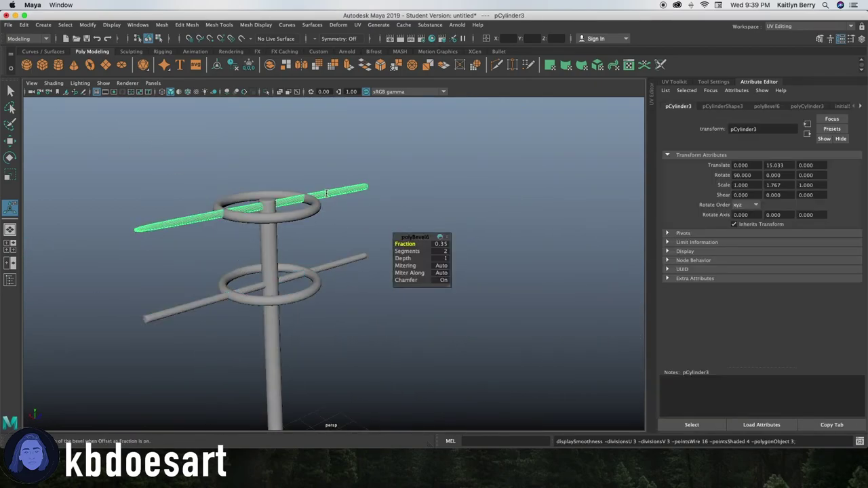
{"action": "left_click", "coordinate": [378, 186]}
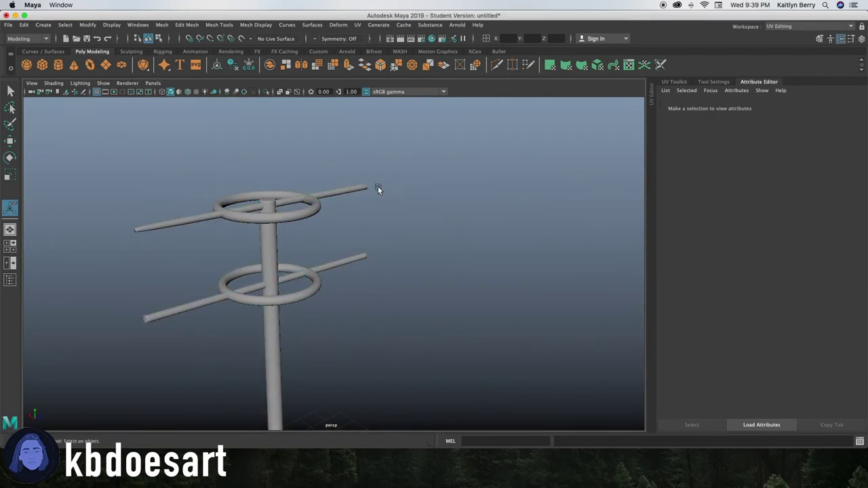
{"action": "left_click", "coordinate": [148, 231]}
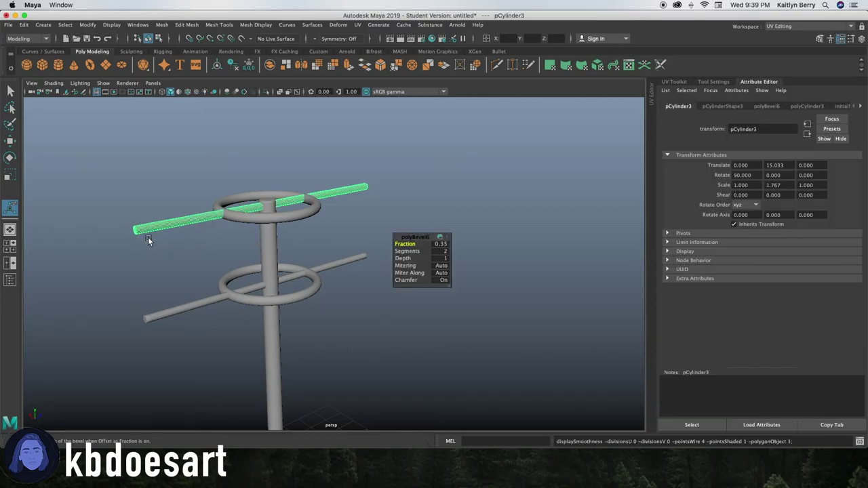
{"action": "left_click_drag", "start_coordinate": [148, 239], "coordinate": [303, 309], "text": "alt"}
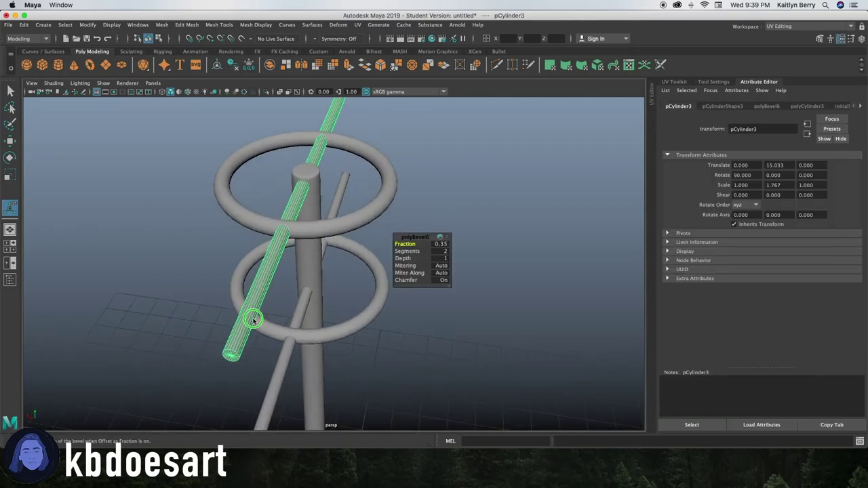
{"action": "right_click_drag", "start_coordinate": [285, 231], "coordinate": [252, 198]}
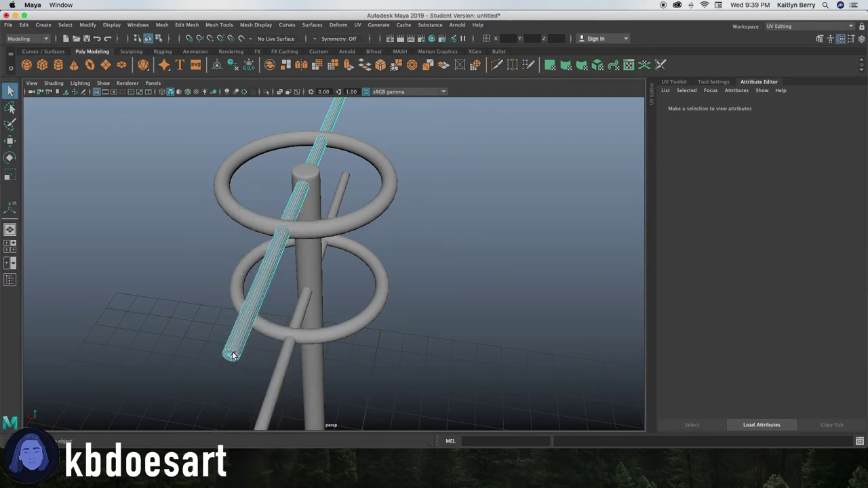
{"action": "double_click", "coordinate": [232, 354]}
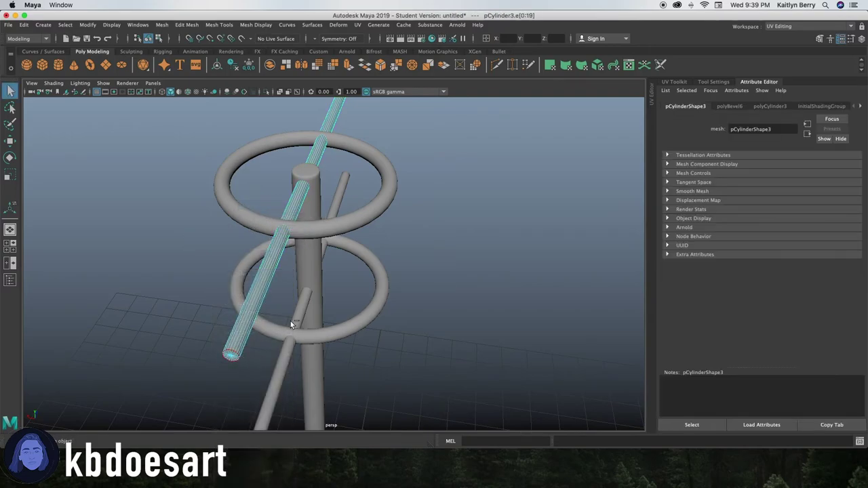
{"action": "key", "text": "ctrl+b"}
{"action": "left_click", "coordinate": [441, 251]}
{"action": "type", "text": "2"}
{"action": "key", "text": "Return"}
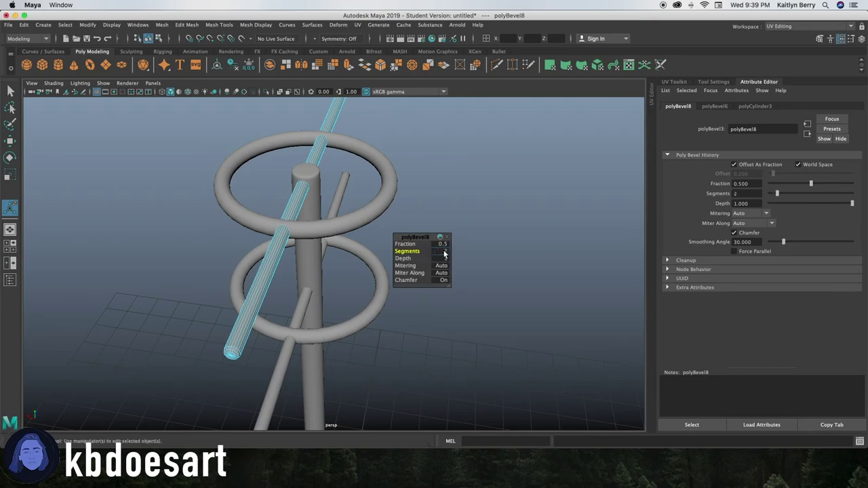
{"action": "left_click_drag", "start_coordinate": [405, 244], "coordinate": [388, 248]}
Check the results by selecting the lower and upper crossbar rods and both torus rings in turn
{"action": "left_click", "coordinate": [306, 305]}
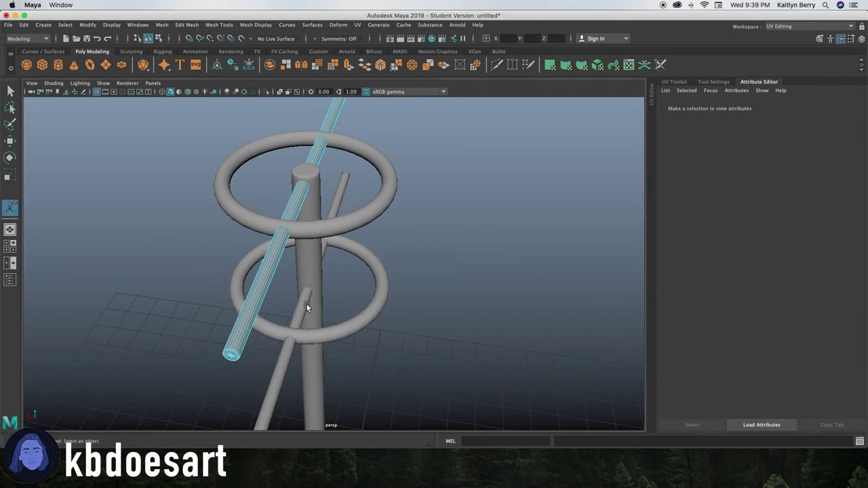
{"action": "left_click_drag", "start_coordinate": [307, 305], "coordinate": [279, 336], "text": "alt"}
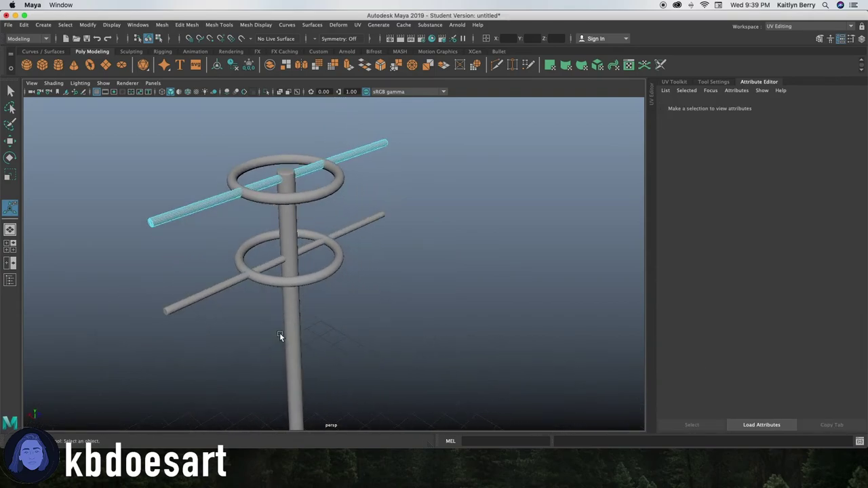
{"action": "left_click", "coordinate": [218, 290]}
{"action": "left_click", "coordinate": [193, 206]}
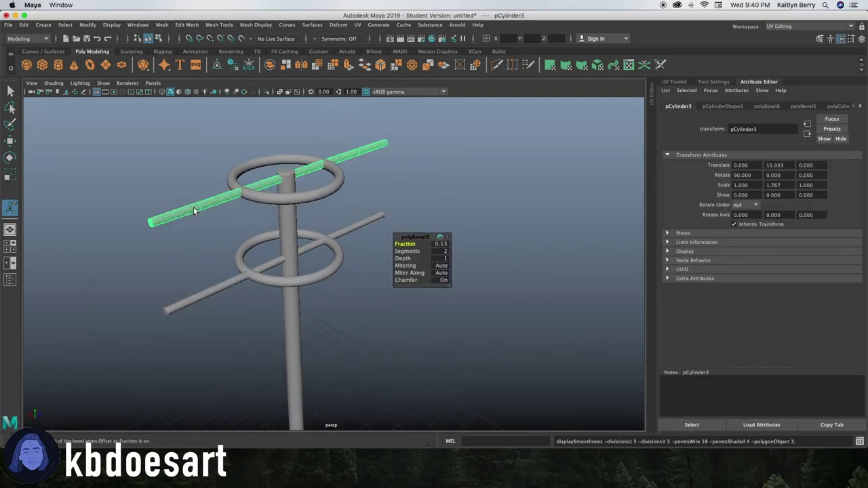
{"action": "left_click", "coordinate": [252, 278]}
{"action": "left_click", "coordinate": [291, 194]}
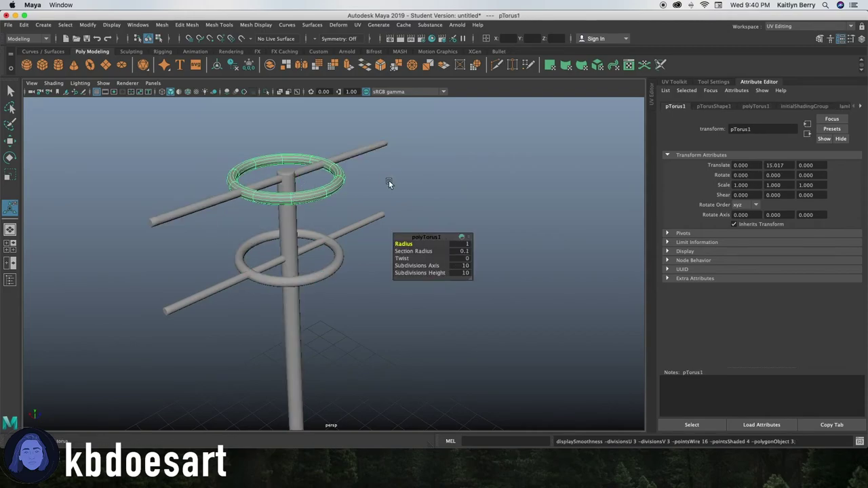
Unhide the lampshade pCylinder2 from the Outliner
{"action": "left_click", "coordinate": [10, 281]}
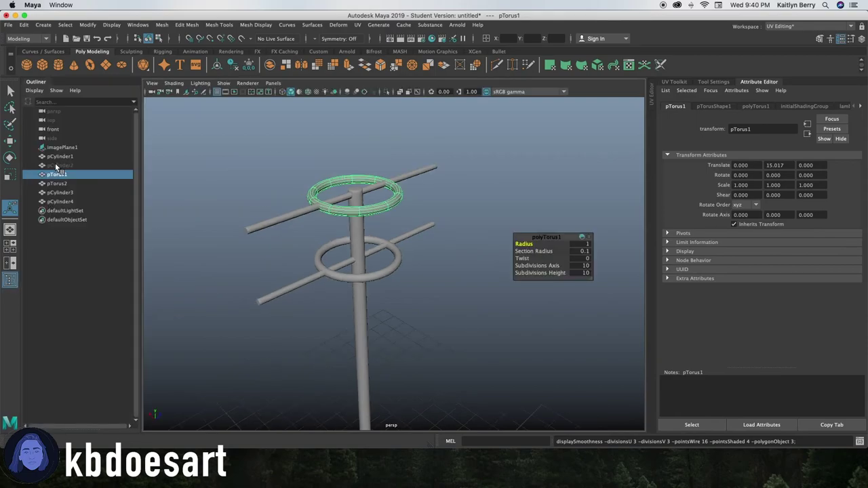
{"action": "left_click", "coordinate": [55, 166]}
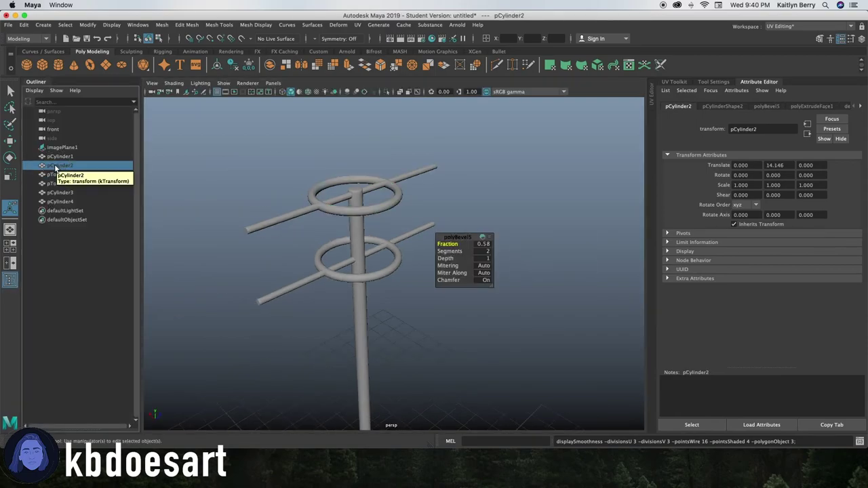
{"action": "key", "text": "shift+h"}
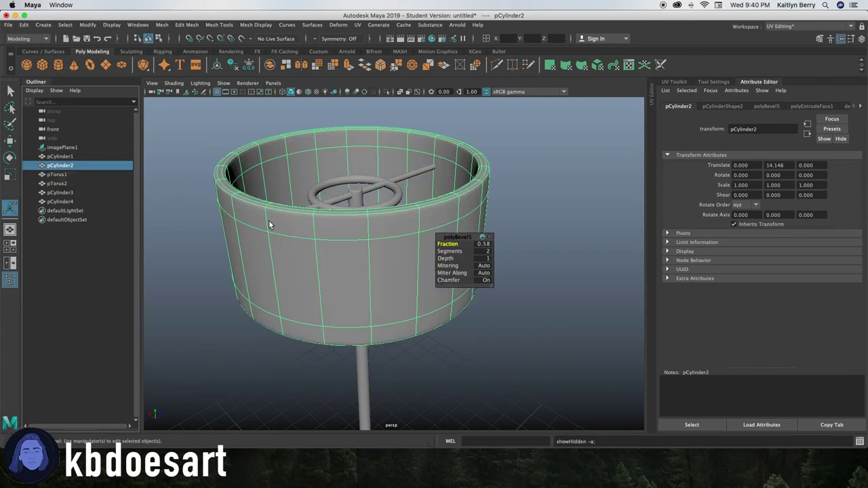
{"action": "left_click_drag", "start_coordinate": [270, 225], "coordinate": [249, 237], "text": "alt"}
{"action": "scroll", "coordinate": [363, 301], "scroll_direction": "down", "scroll_amount": 6}
Deselect everything, turn off the viewport grid, and frame the complete lamp upright
{"action": "left_click", "coordinate": [441, 338]}
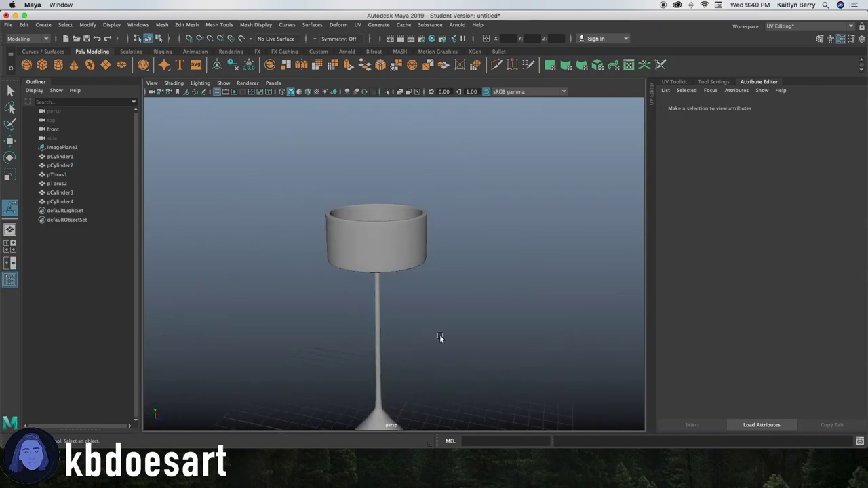
{"action": "left_click_drag", "start_coordinate": [441, 338], "coordinate": [359, 298], "text": "alt"}
{"action": "left_click", "coordinate": [216, 92]}
{"action": "left_click_drag", "start_coordinate": [407, 213], "coordinate": [387, 252], "text": "alt"}
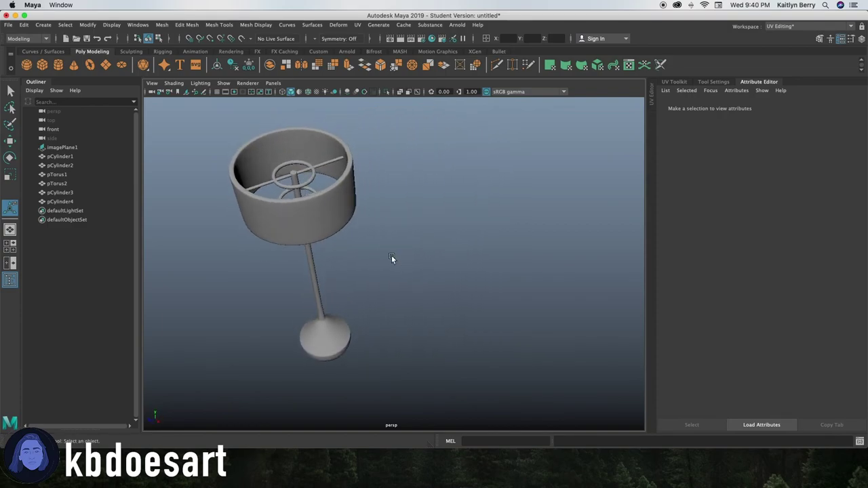
{"action": "middle_click_drag", "start_coordinate": [391, 260], "coordinate": [427, 258], "text": "alt"}
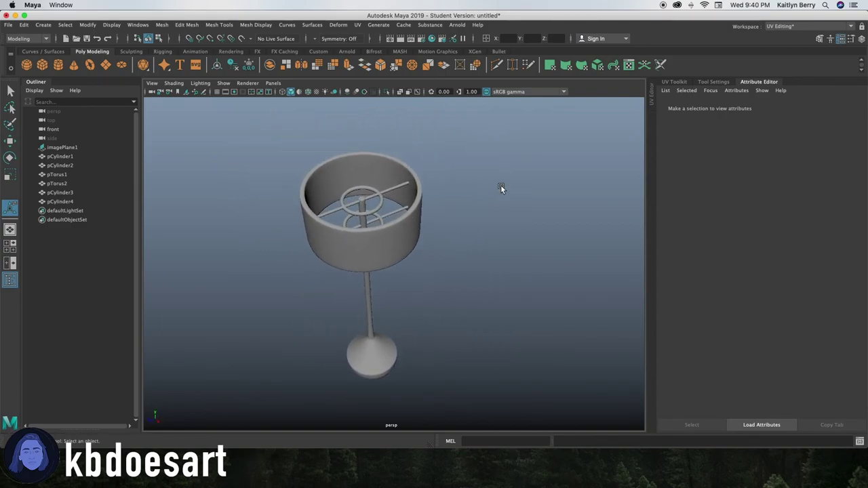